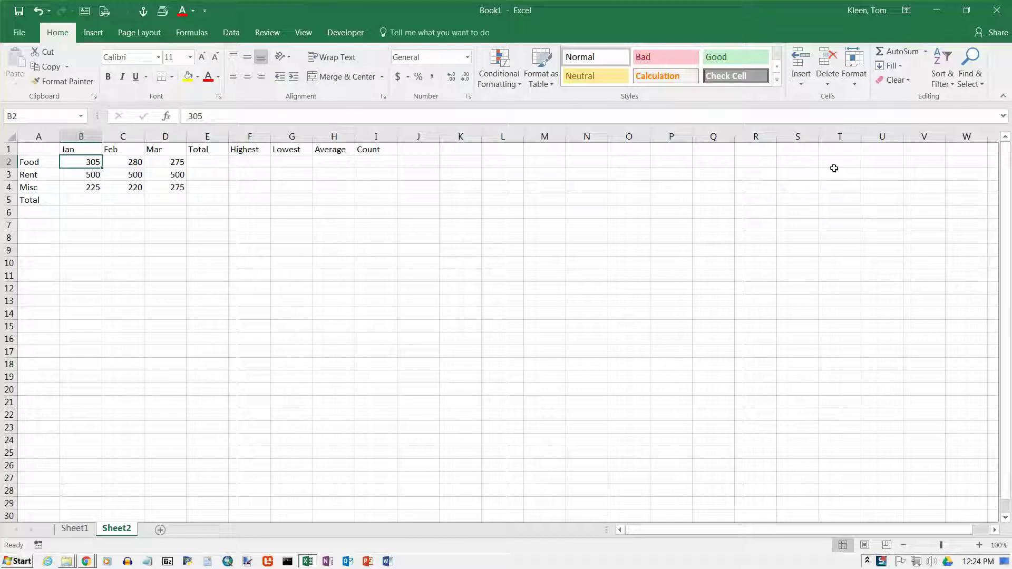
# Try an AutoSum Sum formula in B2, then cancel it and dismiss the function list.
pyautogui.click(926, 52)
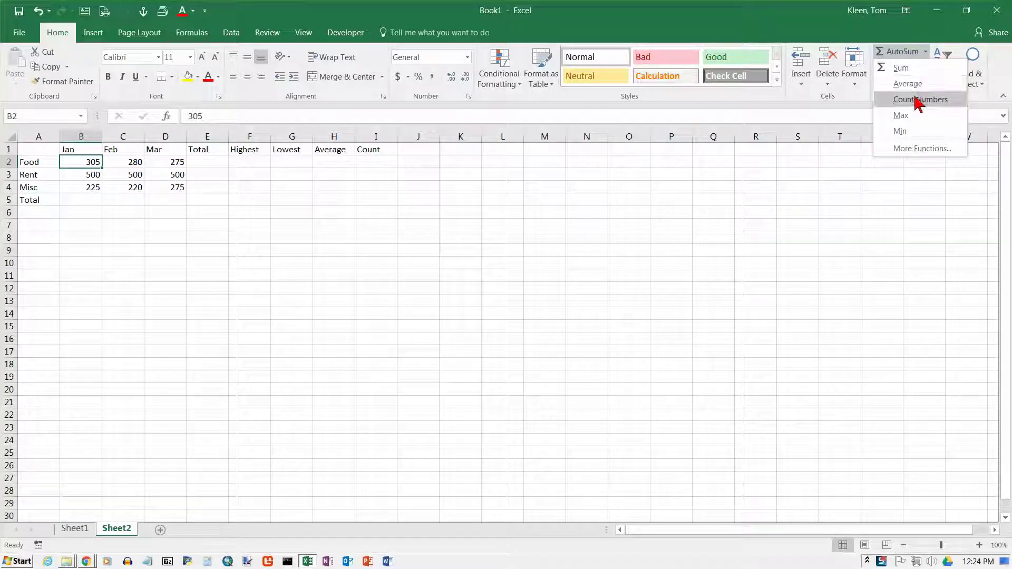
pyautogui.click(907, 52)
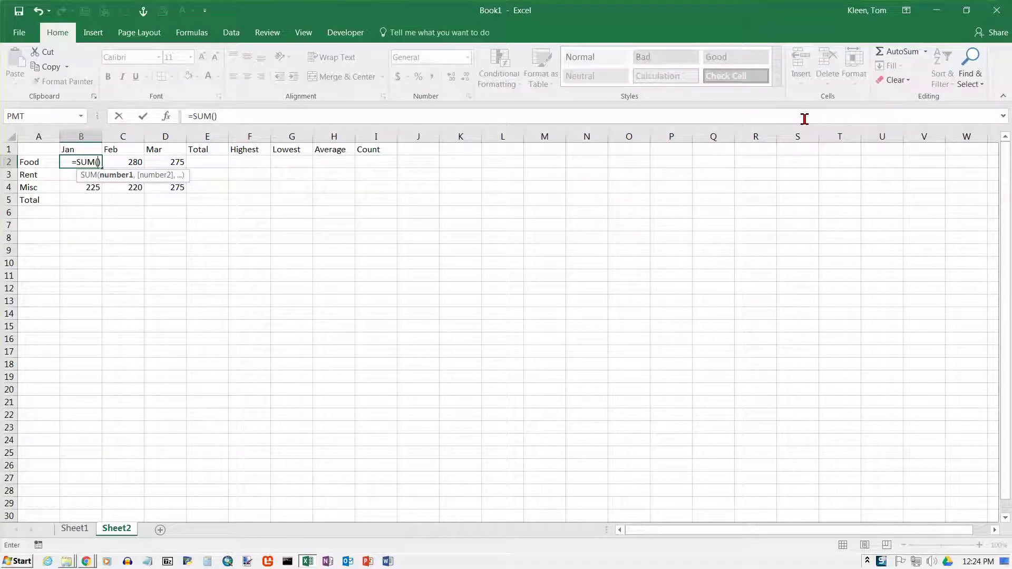
pyautogui.press('Escape')
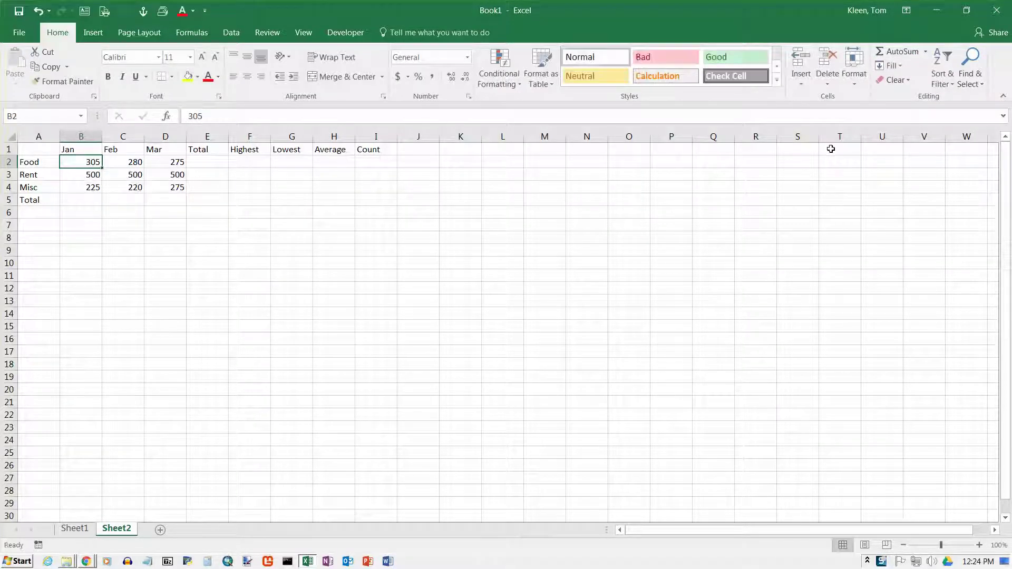
pyautogui.click(925, 52)
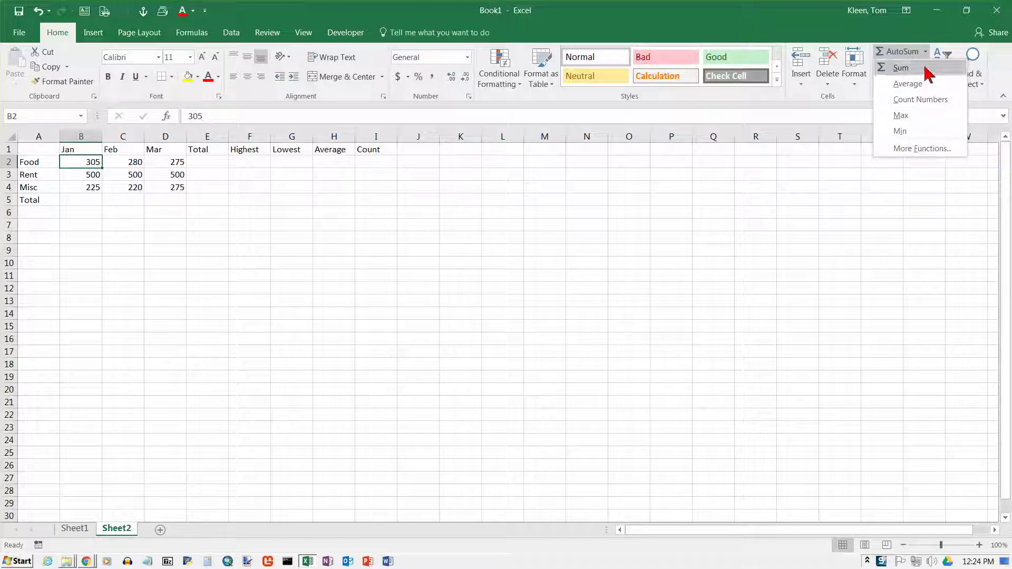
pyautogui.click(95, 162)
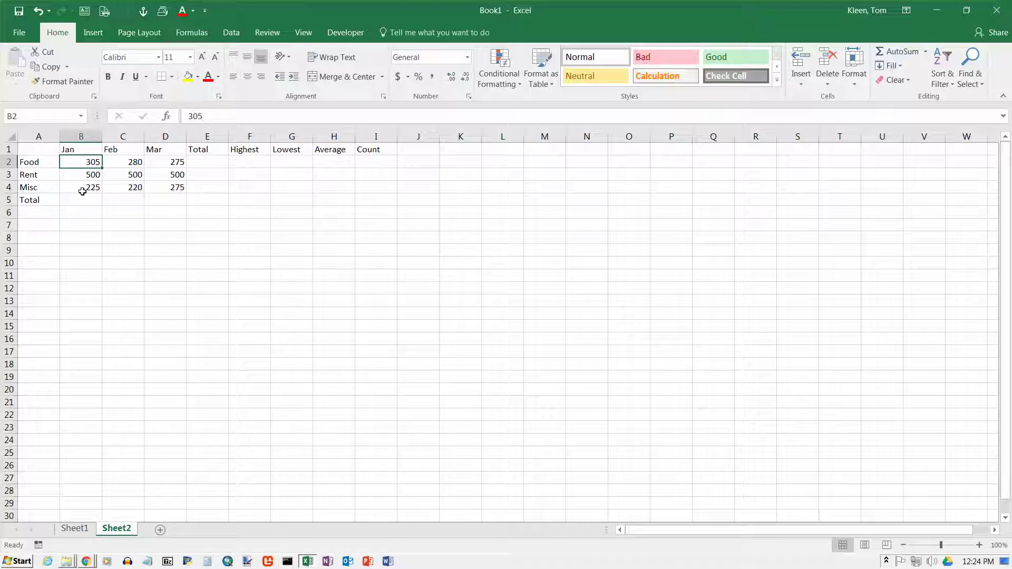
# Enter =b2+b3+b4 in B5 as the Jan total, then clear it again.
pyautogui.click(88, 200)
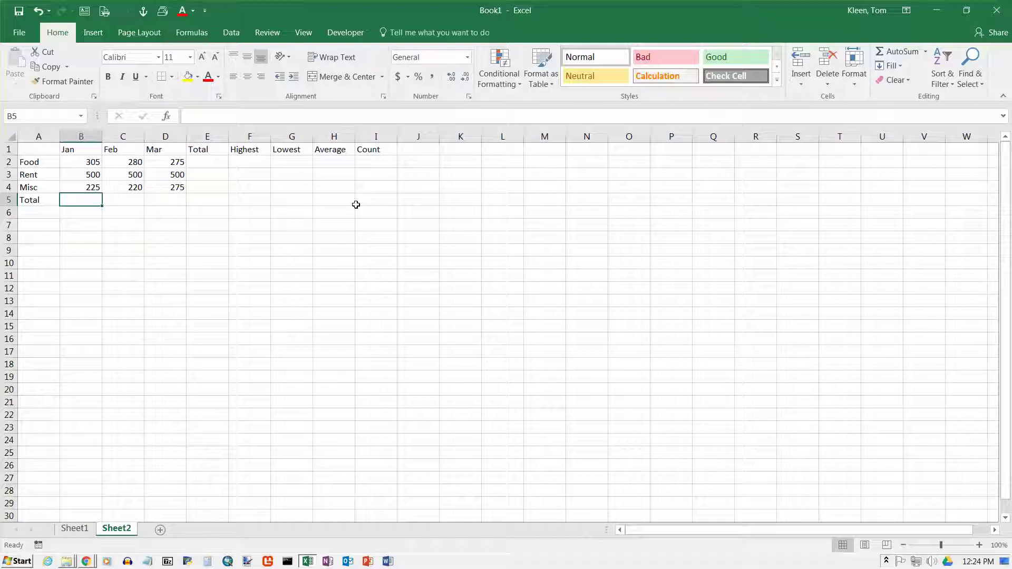
pyautogui.write('=')
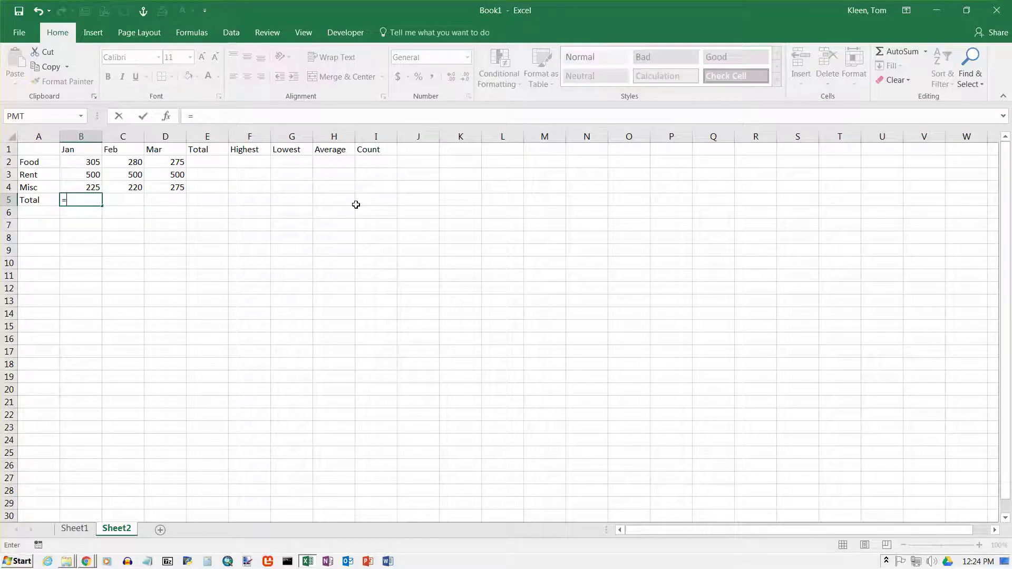
pyautogui.write('b2+b3+b4')
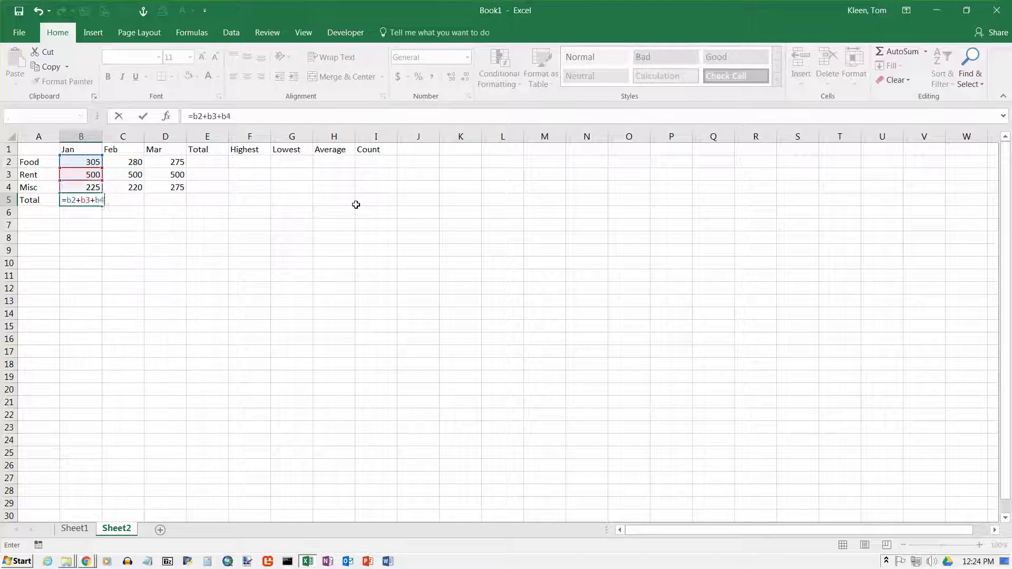
pyautogui.press('Return')
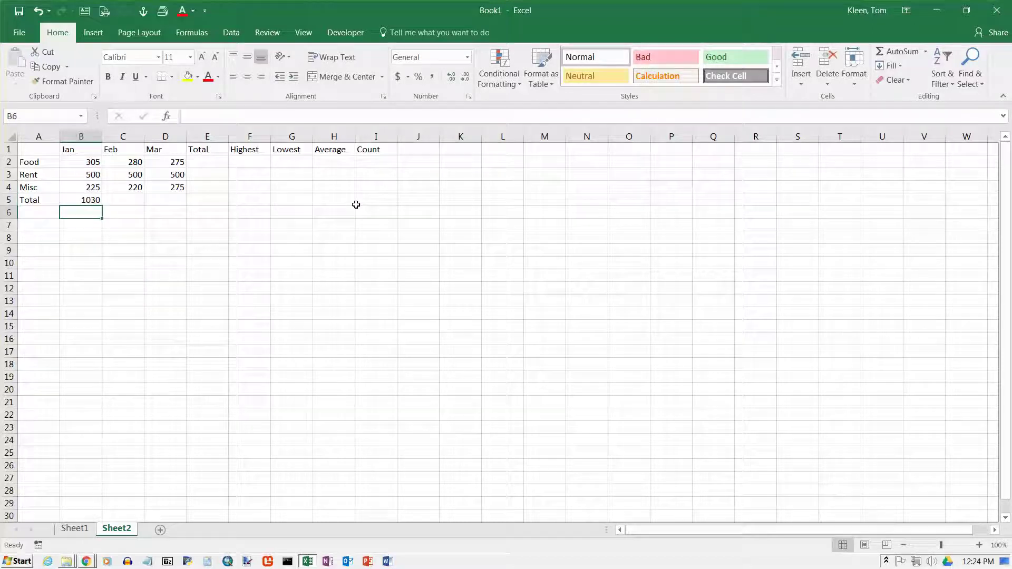
pyautogui.press('Up')
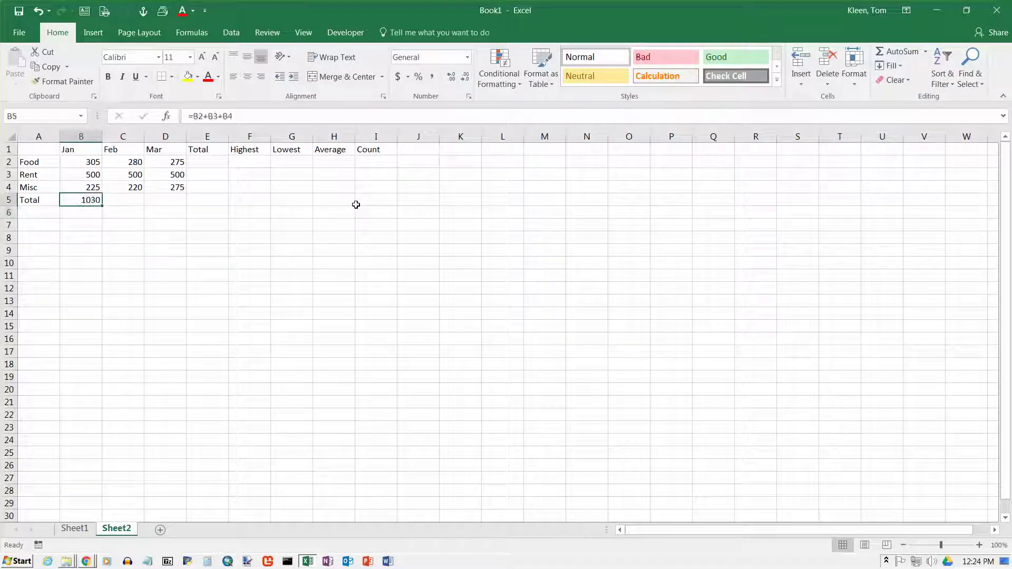
pyautogui.press('Delete')
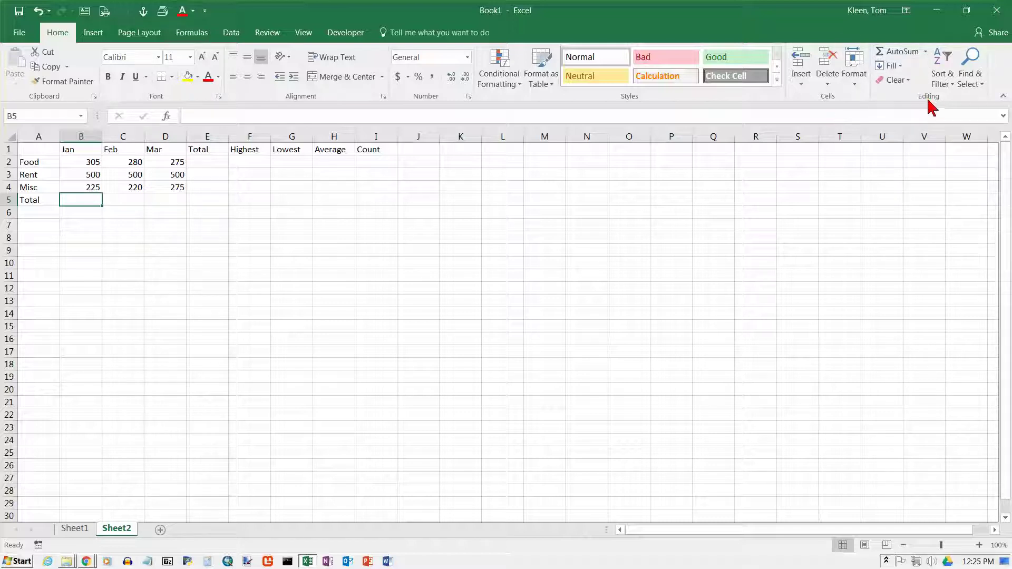
# Insert =SUM(B2:B4) in B5 with AutoSum Sum, giving a Jan total of 1030.
pyautogui.click(926, 52)
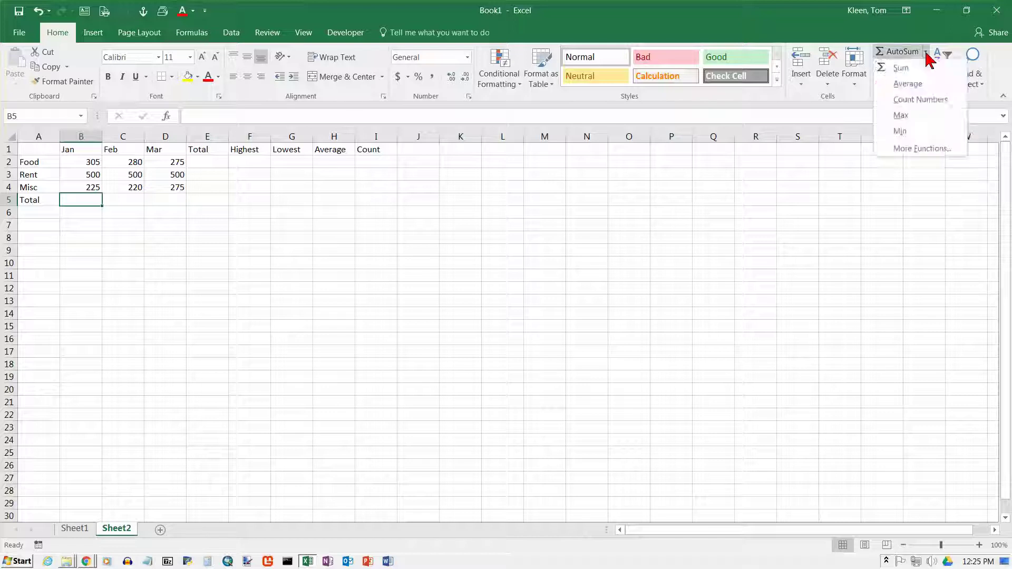
pyautogui.click(909, 69)
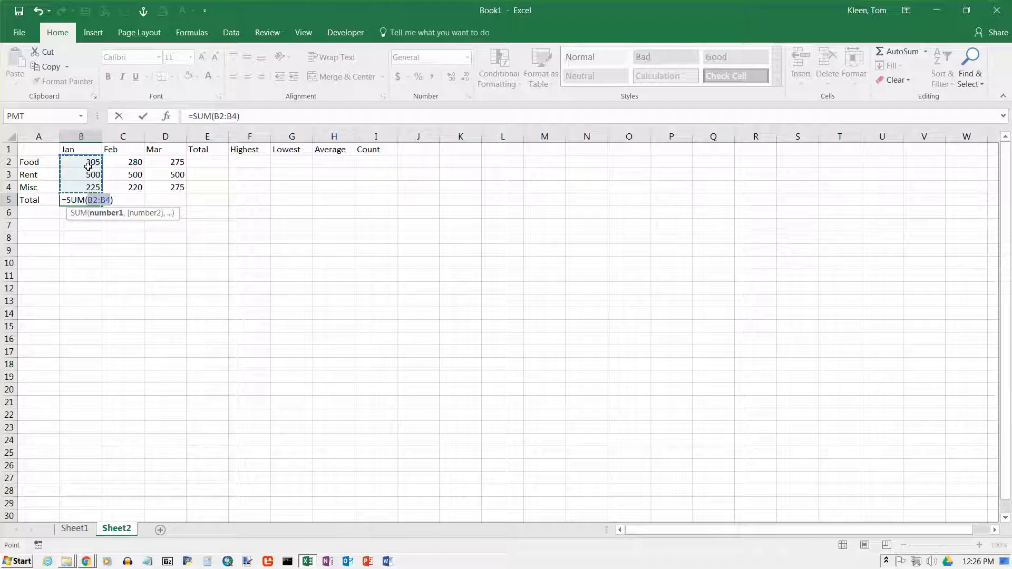
pyautogui.press('Return')
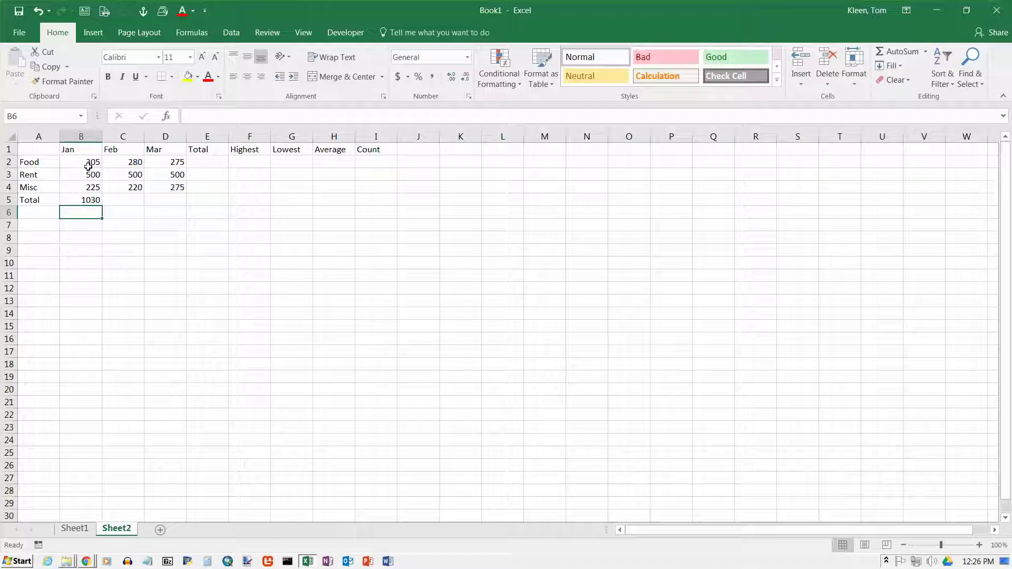
pyautogui.click(92, 203)
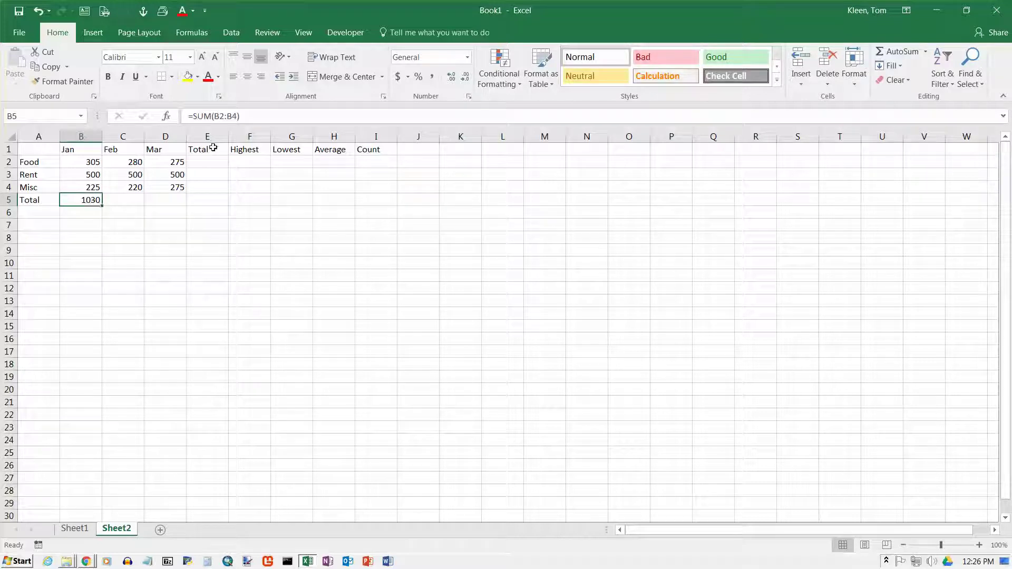
pyautogui.doubleClick(94, 199)
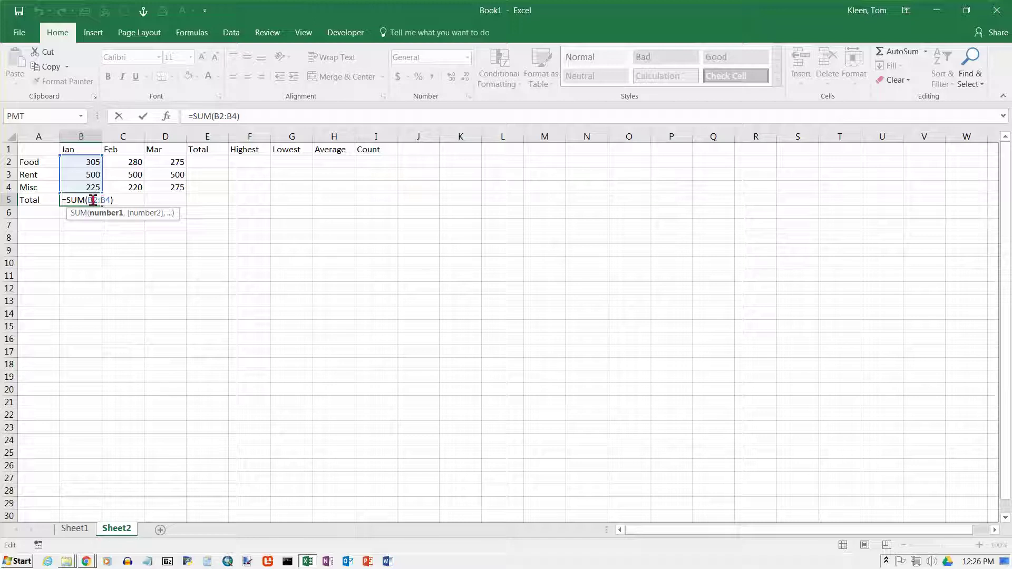
pyautogui.click(92, 200)
pyautogui.click(90, 201)
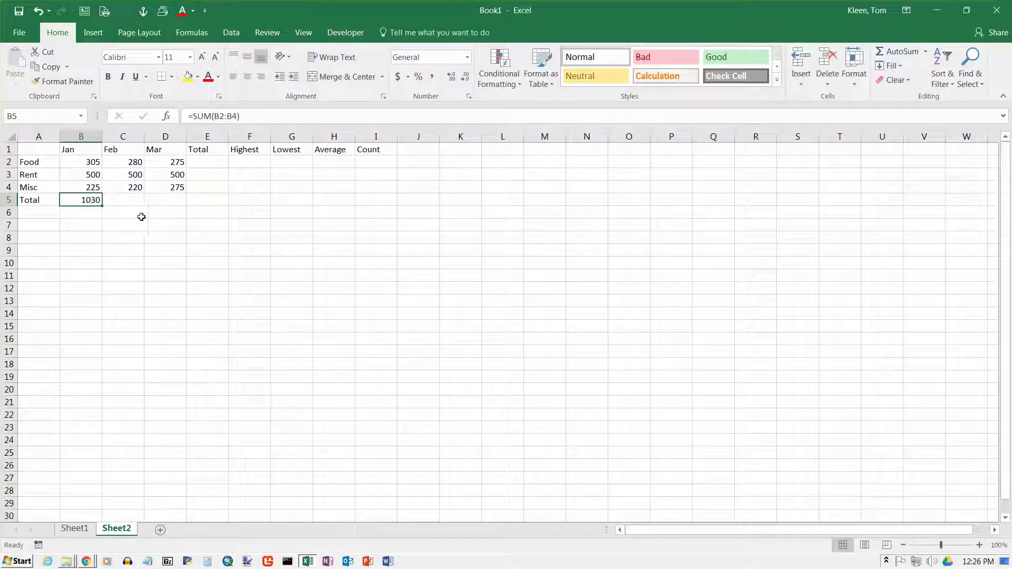
pyautogui.rightClick(91, 200)
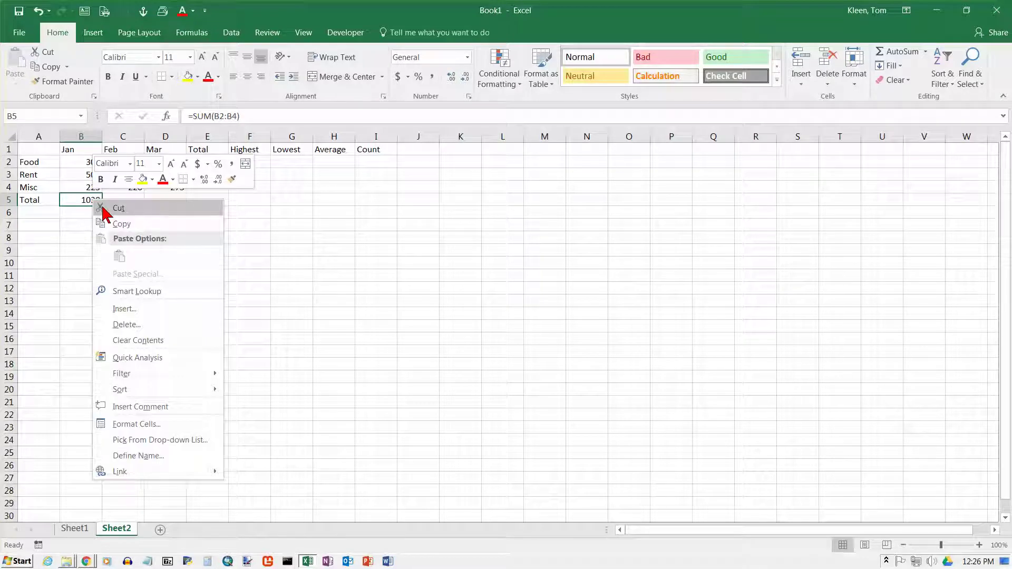
# Paste B5's formula into J14, where it becomes =SUM(J11:J13), then copy B5 again.
pyautogui.click(117, 208)
pyautogui.click(418, 314)
pyautogui.press('Return')
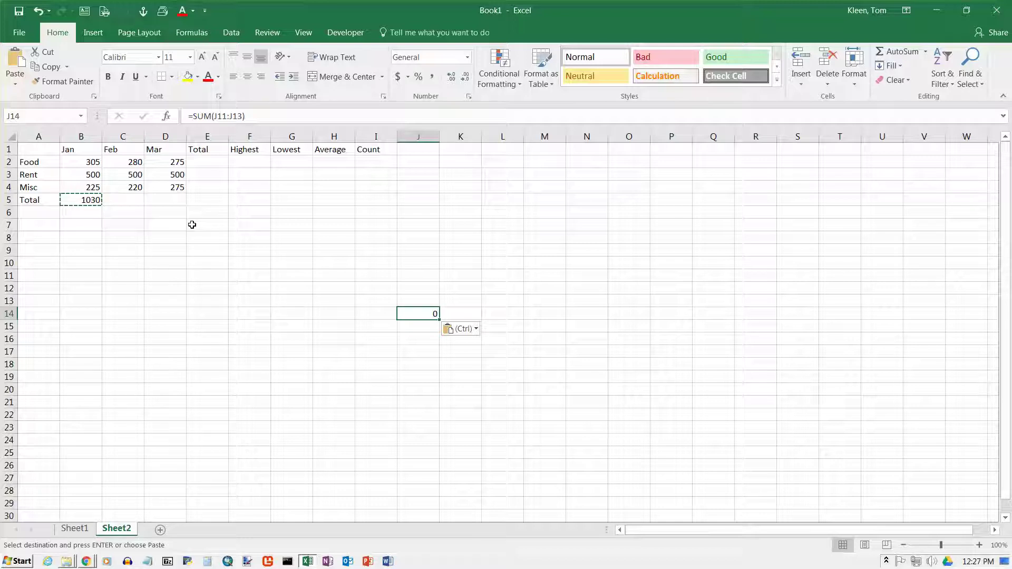
pyautogui.press('Escape')
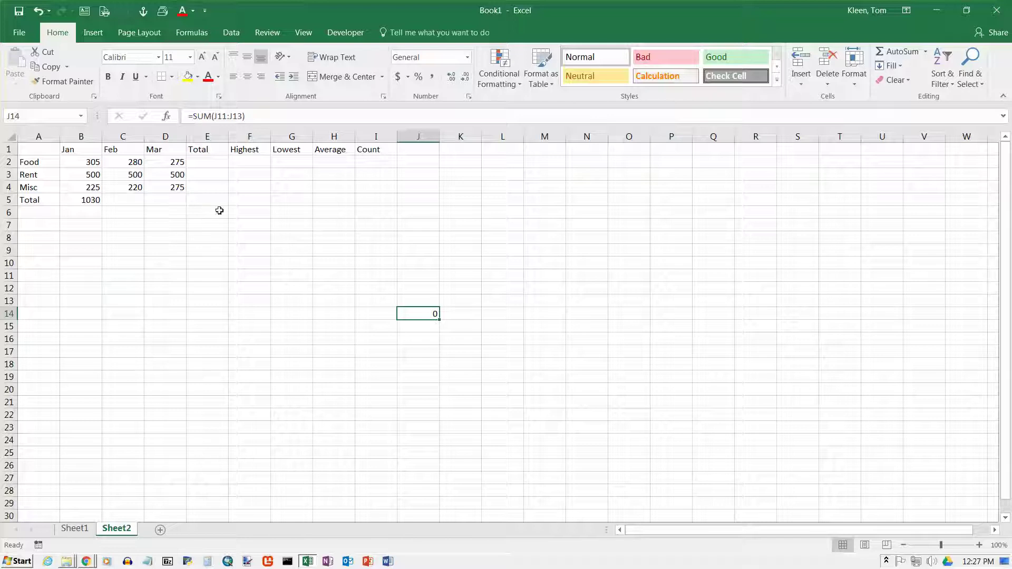
pyautogui.doubleClick(422, 313)
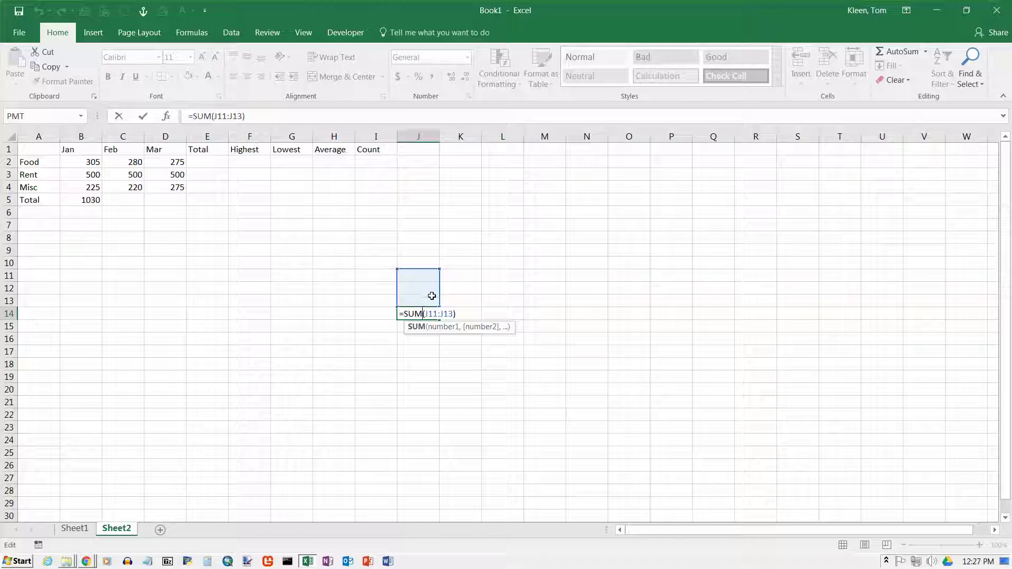
pyautogui.press('Escape')
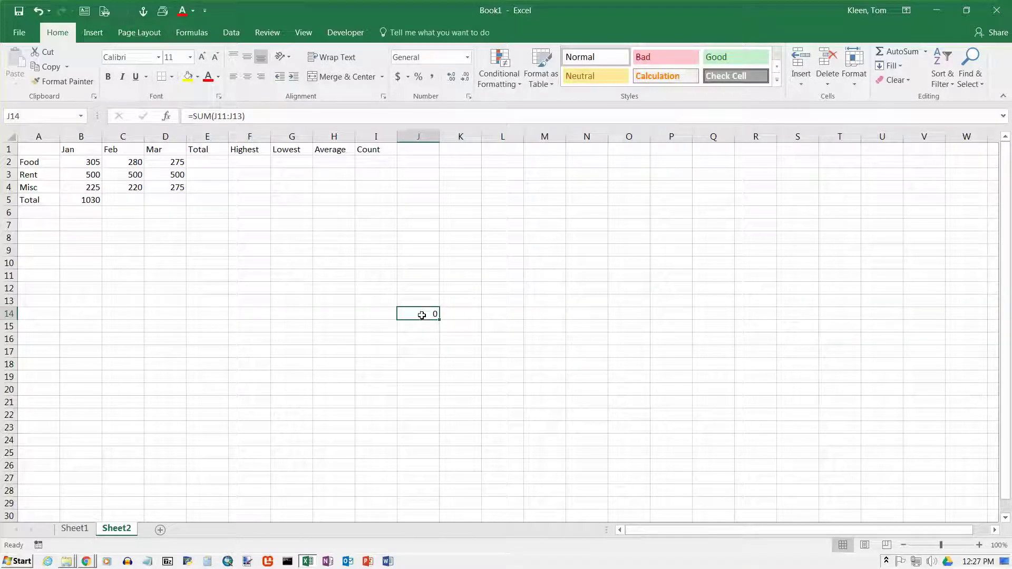
pyautogui.click(94, 201)
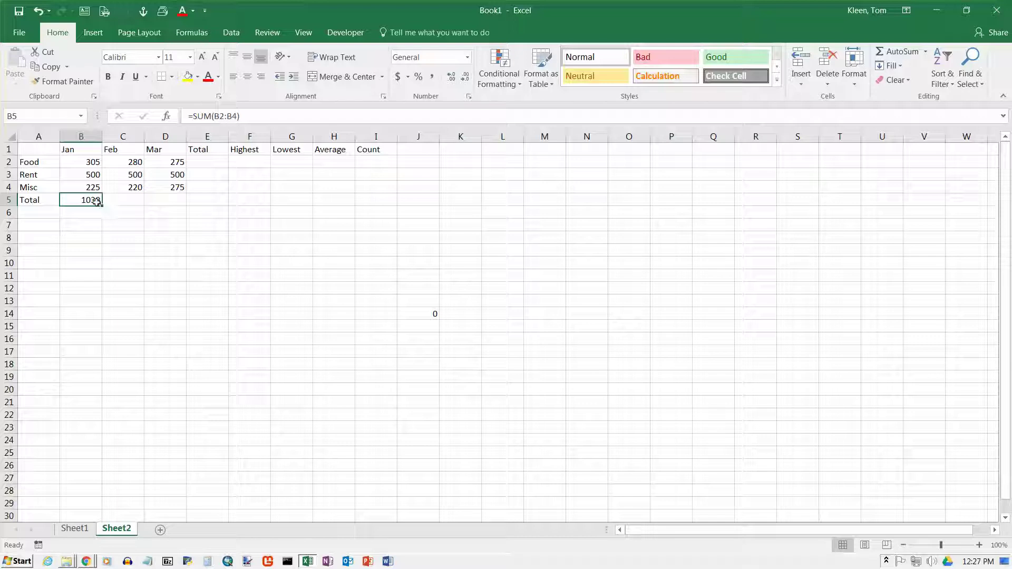
pyautogui.hotkey('ctrl', 'c')
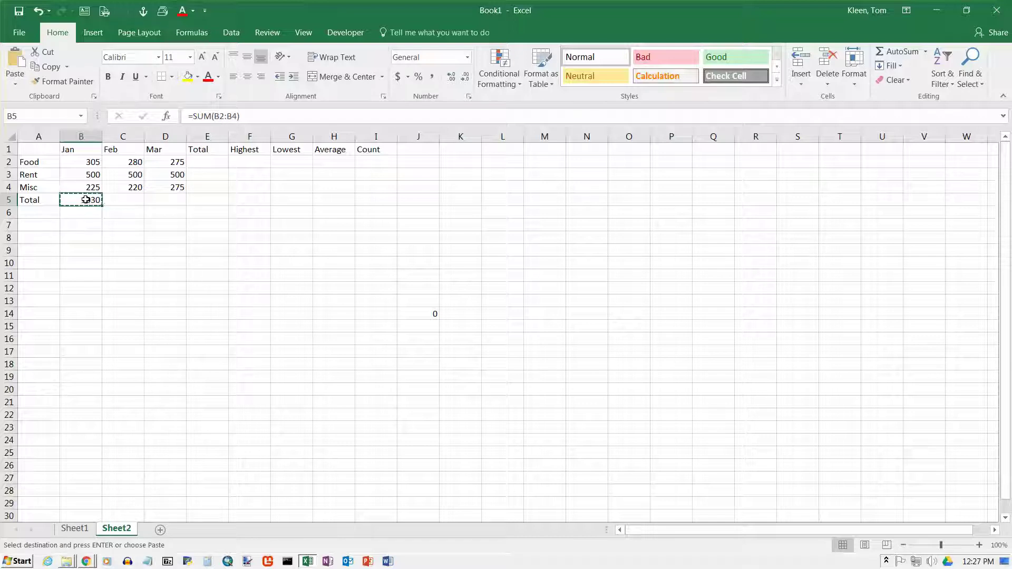
# Paste the copied B5 formula into D17 and inspect its adjusted range.
pyautogui.click(163, 353)
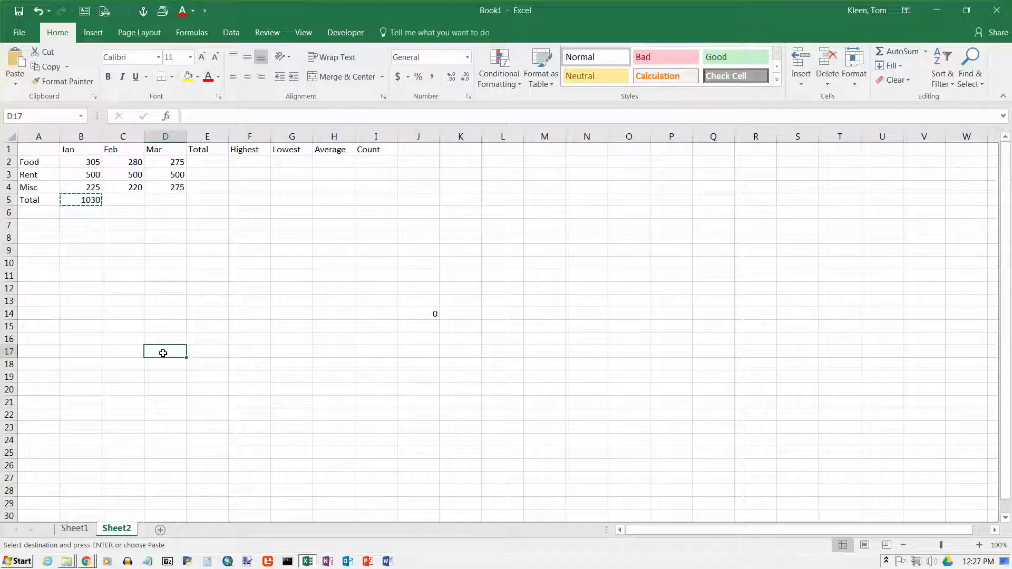
pyautogui.hotkey('ctrl', 'v')
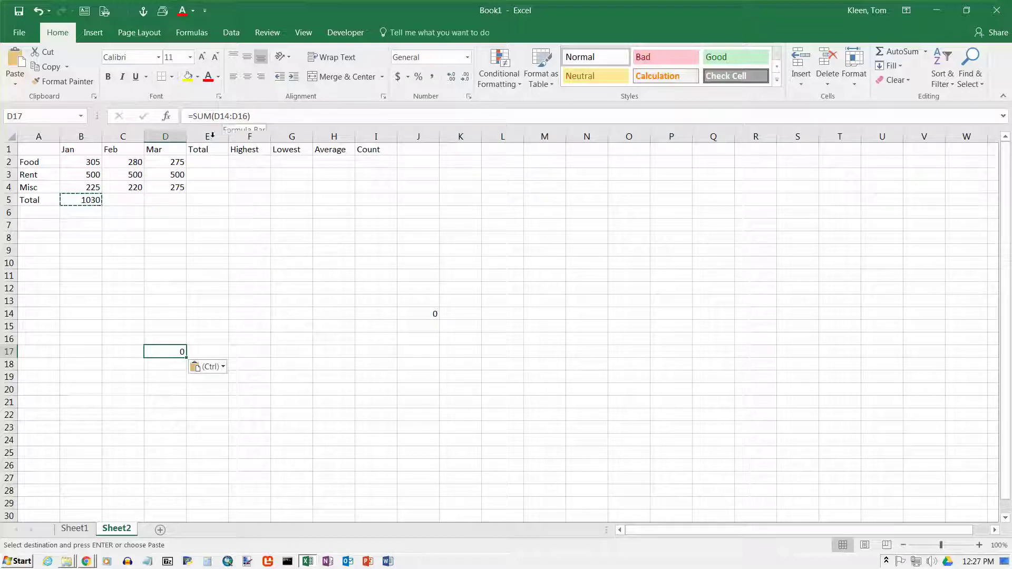
pyautogui.doubleClick(160, 354)
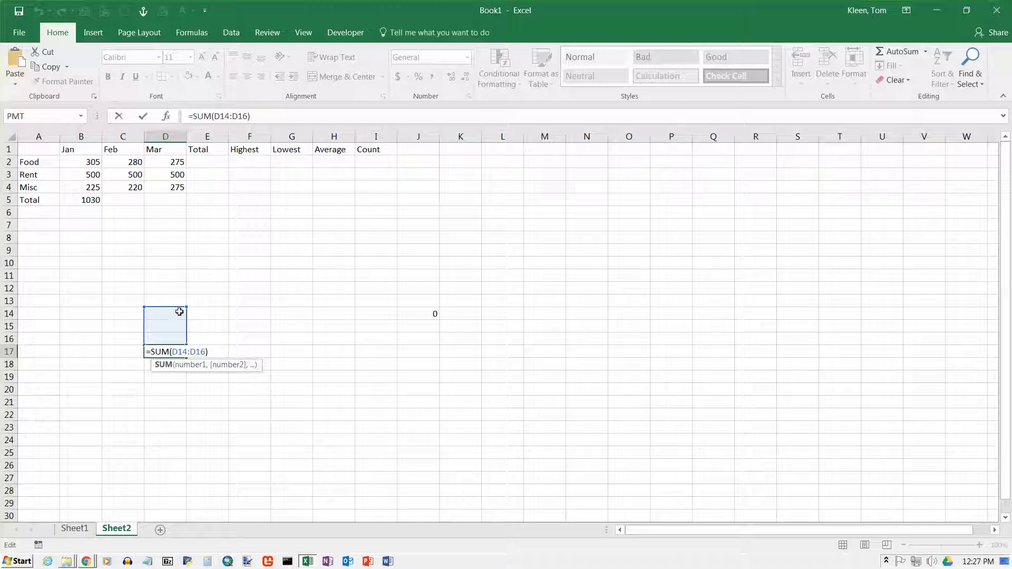
pyautogui.press('Escape')
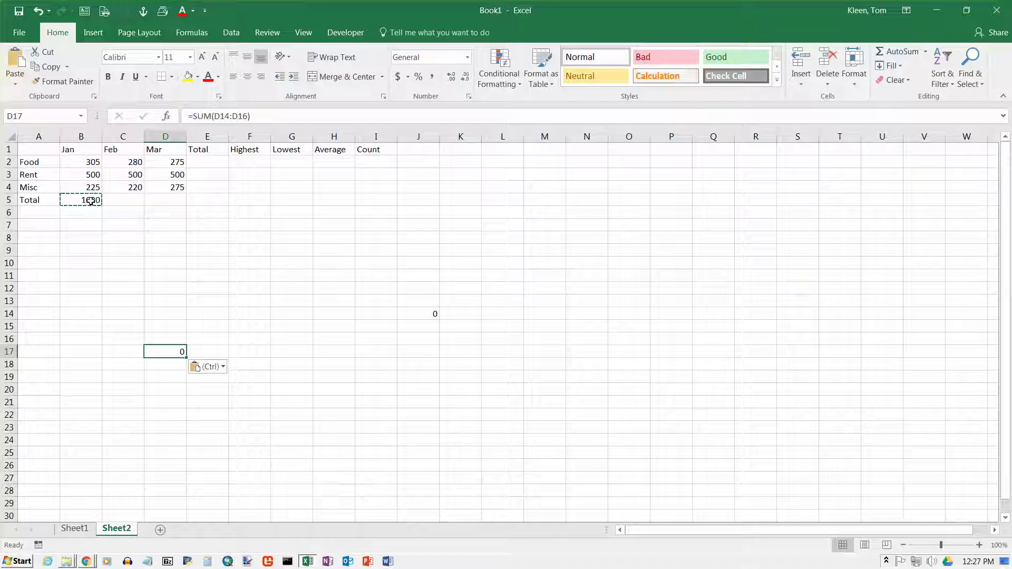
# Delete the stray test formulas from D17 and J14.
pyautogui.press('Escape')
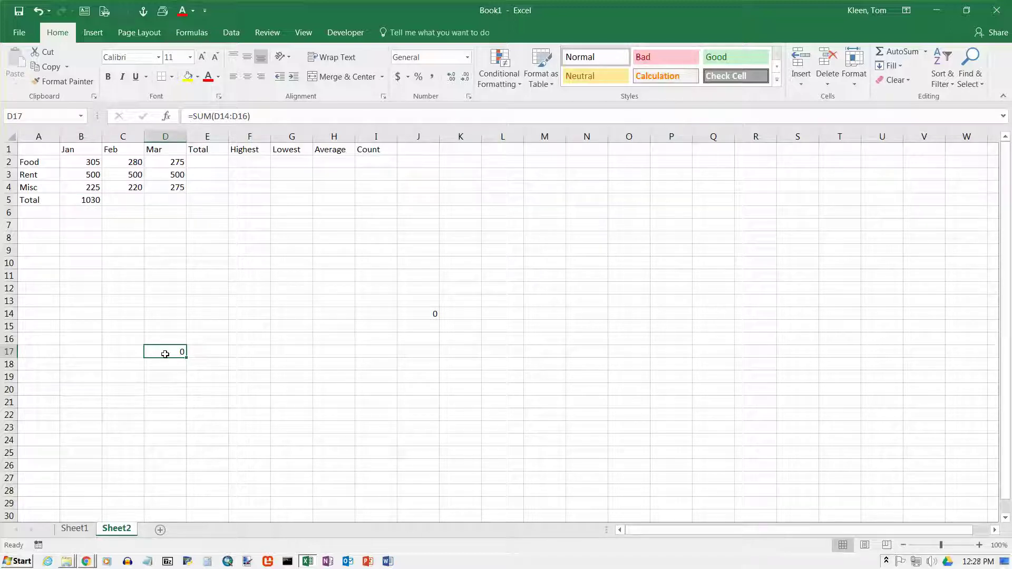
pyautogui.press('Delete')
pyautogui.click(413, 314)
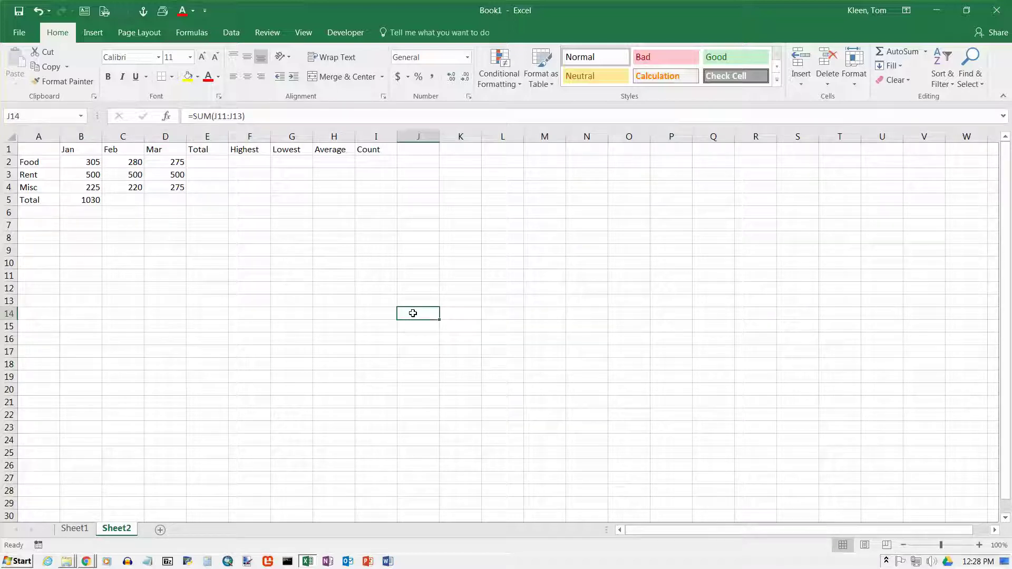
pyautogui.press('Delete')
# Fill B5's SUM across to D5, check the Feb and Mar formulas, then clear B5:D5.
pyautogui.click(91, 199)
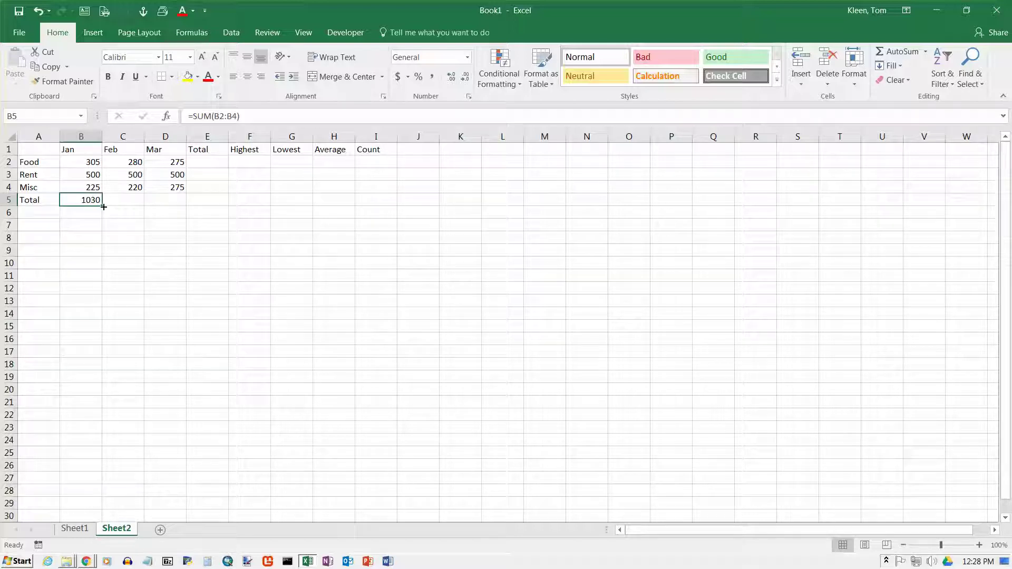
pyautogui.moveTo(103, 206); pyautogui.dragTo(187, 205)
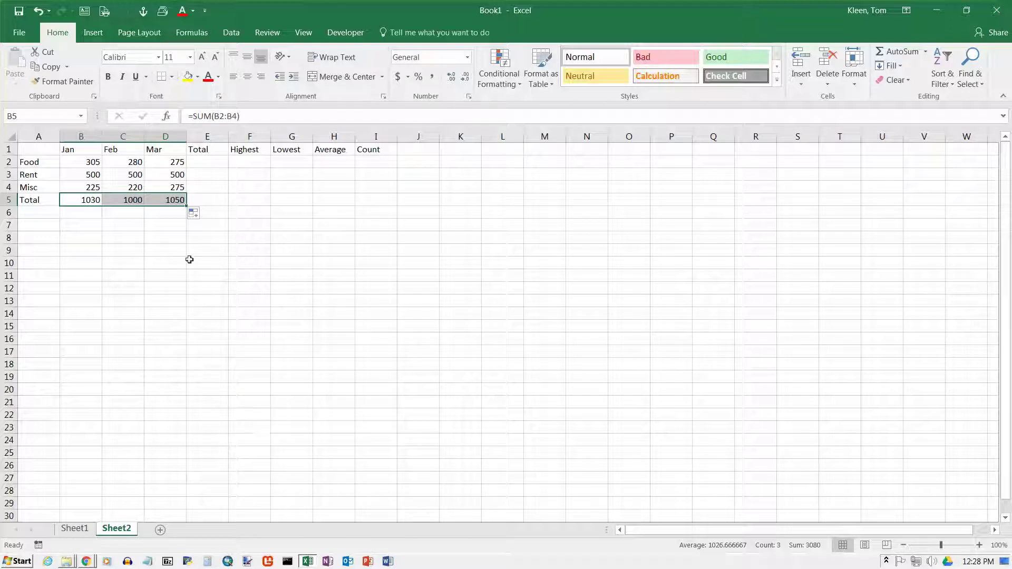
pyautogui.click(134, 198)
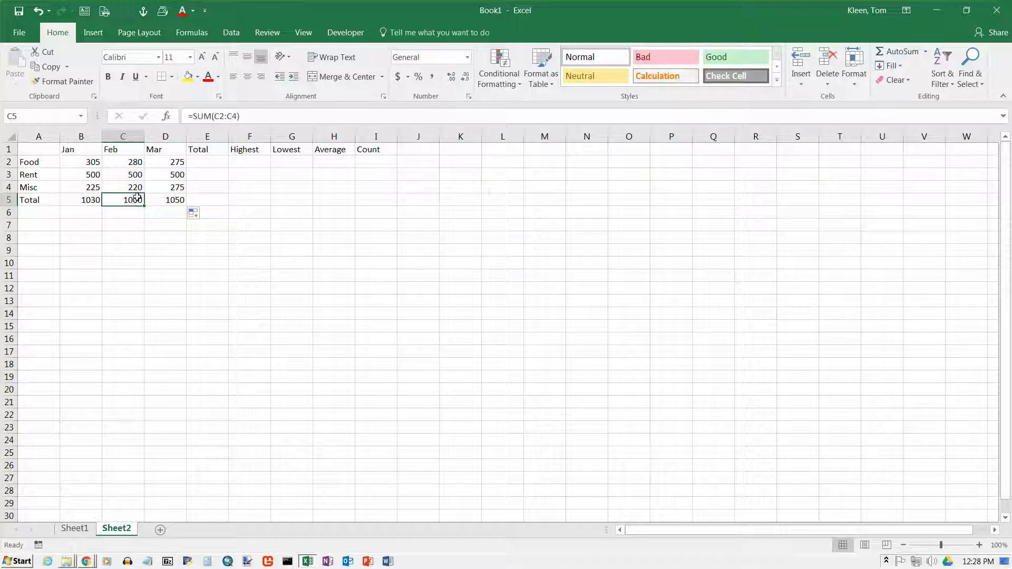
pyautogui.doubleClick(136, 199)
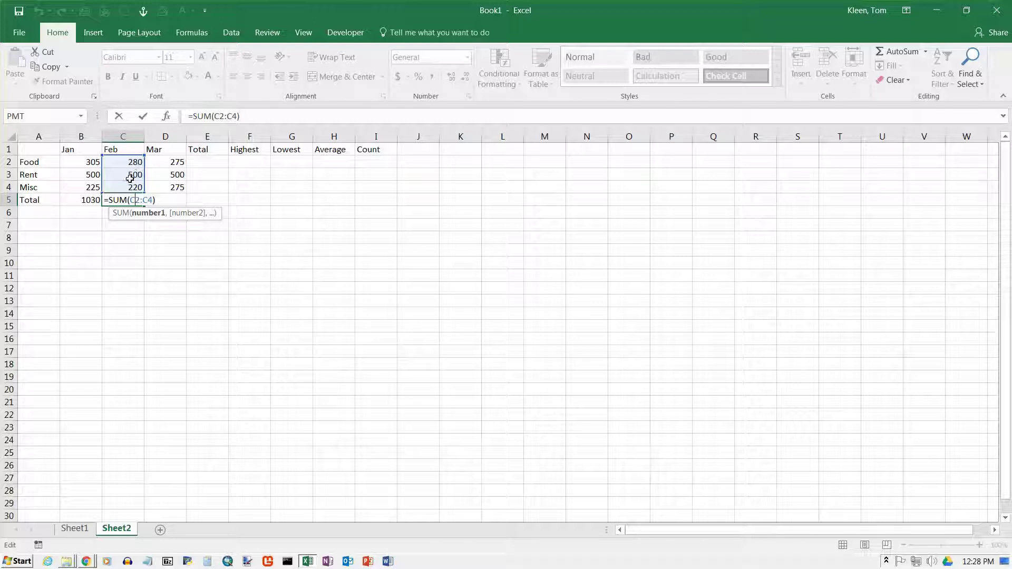
pyautogui.moveTo(144, 205); pyautogui.dragTo(180, 202)
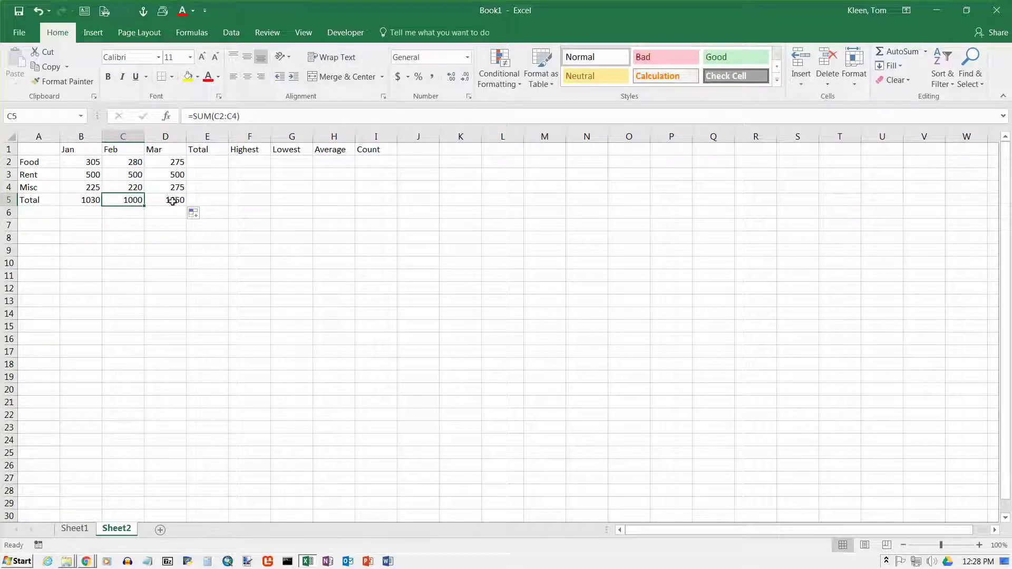
pyautogui.click(173, 199)
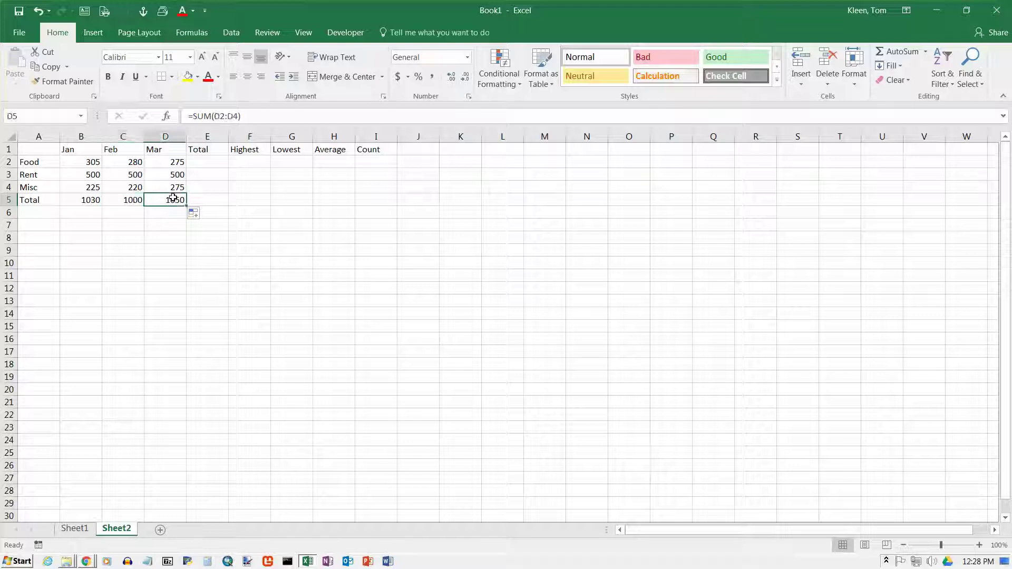
pyautogui.doubleClick(174, 198)
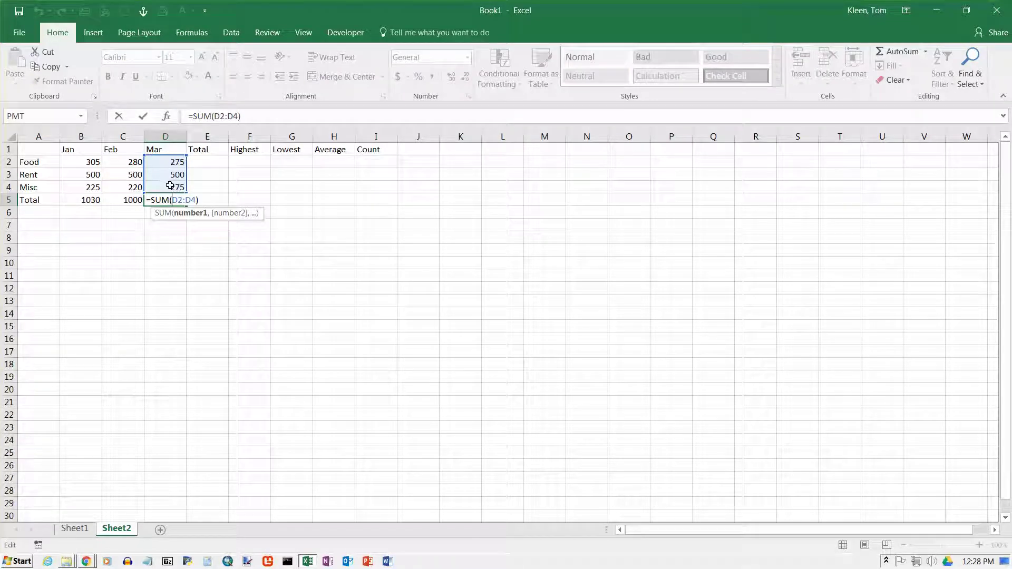
pyautogui.press('Escape')
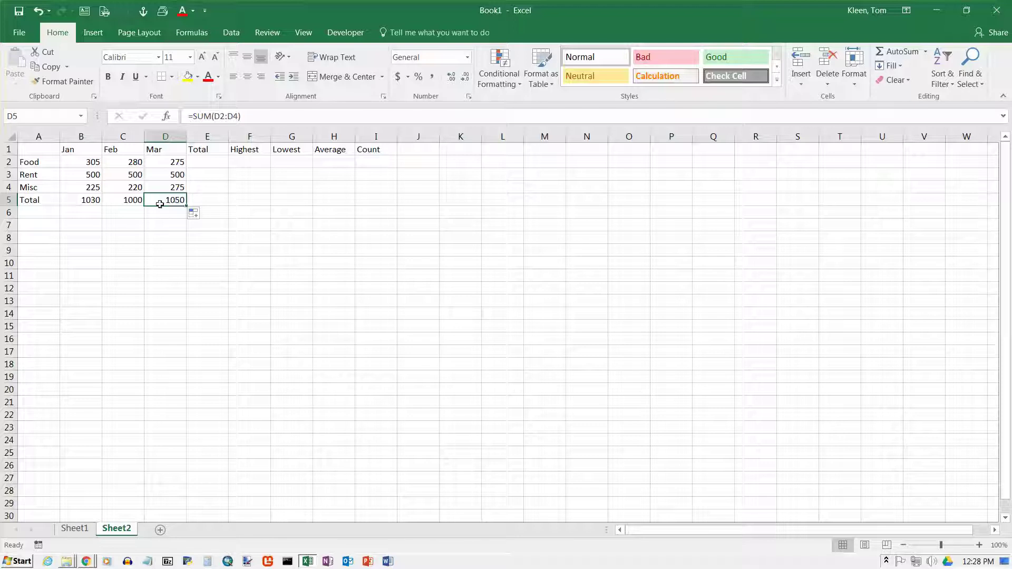
pyautogui.moveTo(92, 200); pyautogui.dragTo(169, 200)
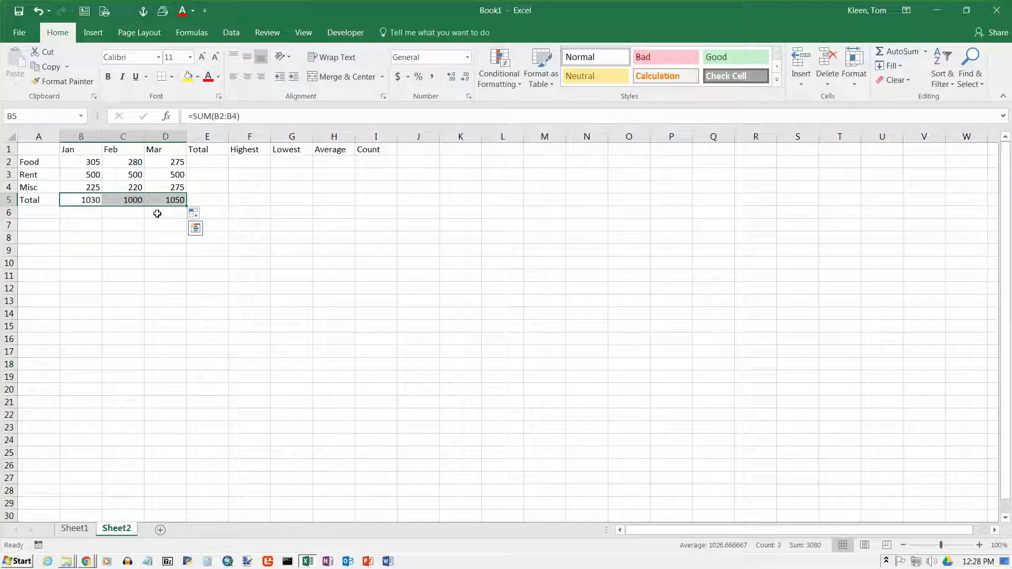
pyautogui.press('Delete')
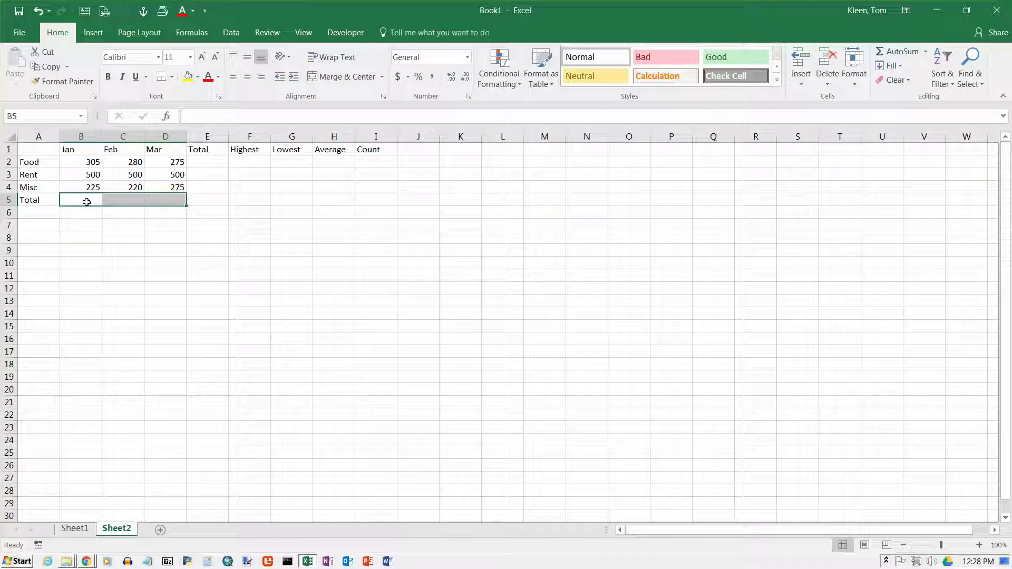
# AutoSum B5:D5 to fill the Jan–Mar totals 1030, 1000 and 1050.
pyautogui.moveTo(86, 202); pyautogui.dragTo(180, 203)
pyautogui.click(927, 51)
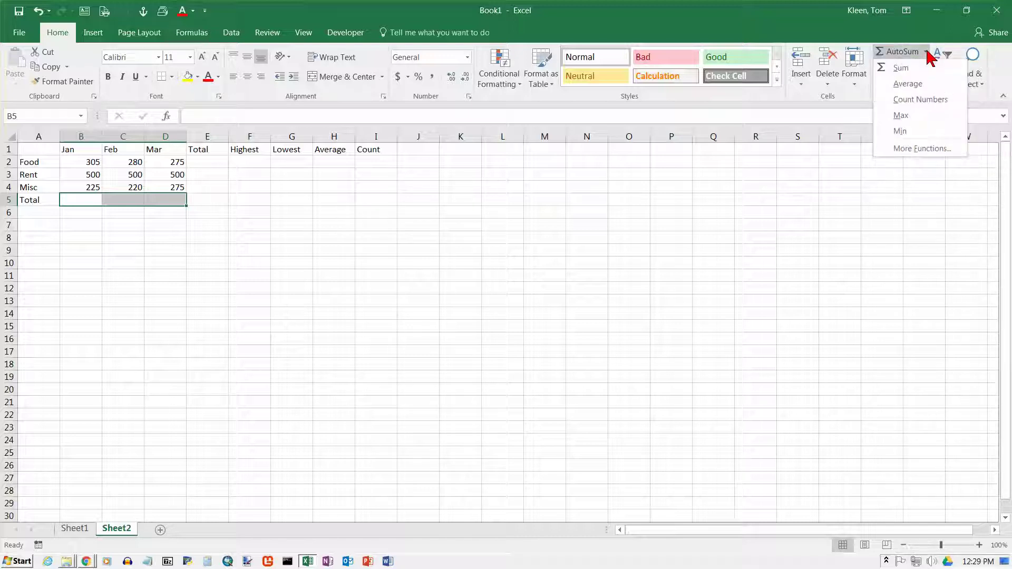
pyautogui.click(927, 53)
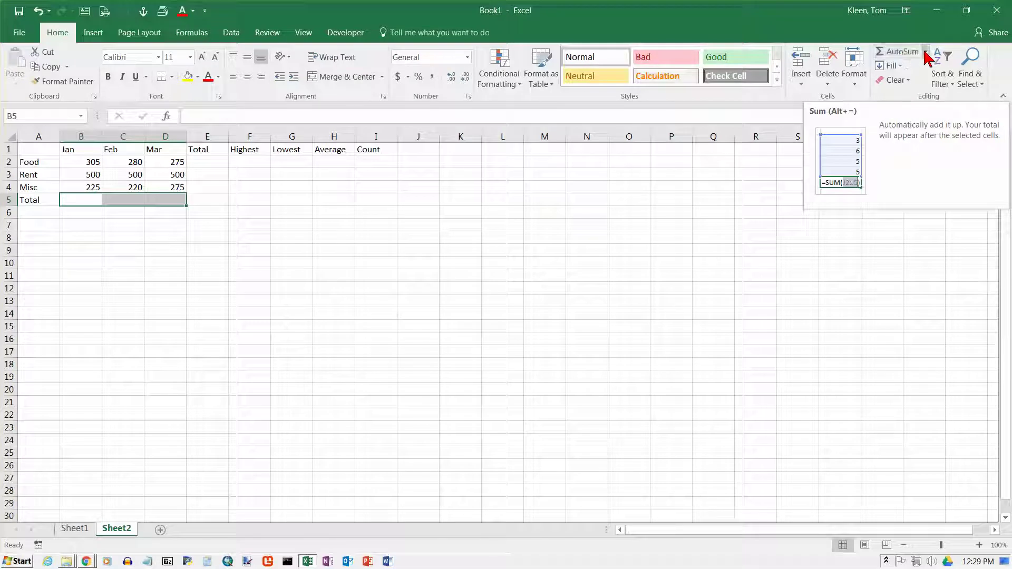
pyautogui.click(906, 53)
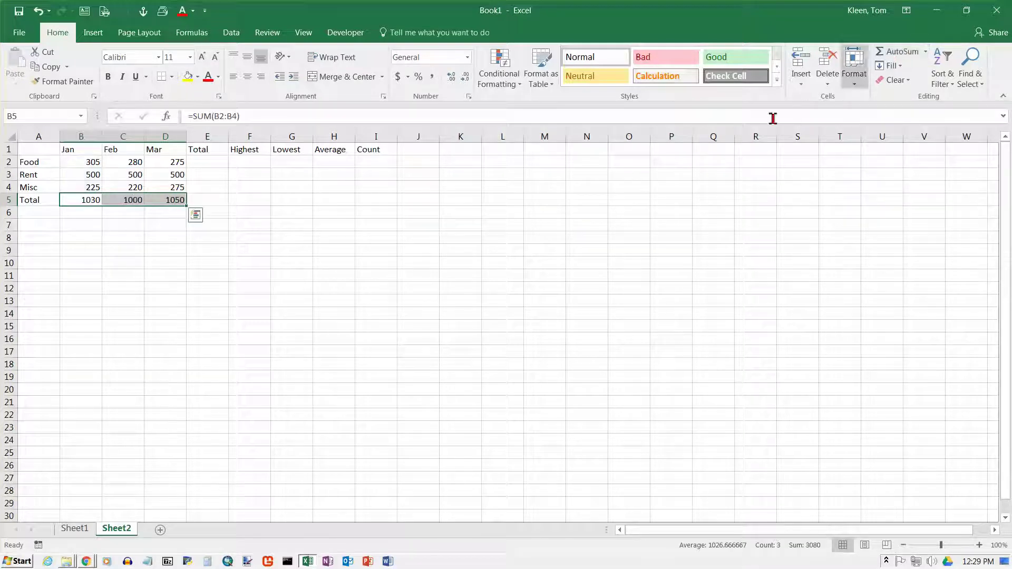
# Verify the SUM formulas behind the Feb total in C5 and Mar total in D5.
pyautogui.click(92, 201)
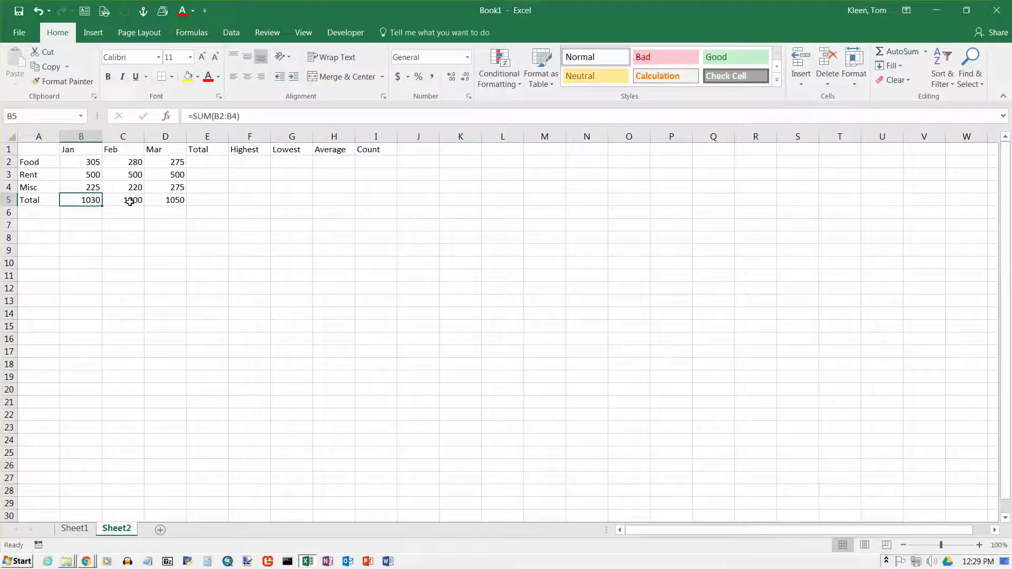
pyautogui.doubleClick(129, 202)
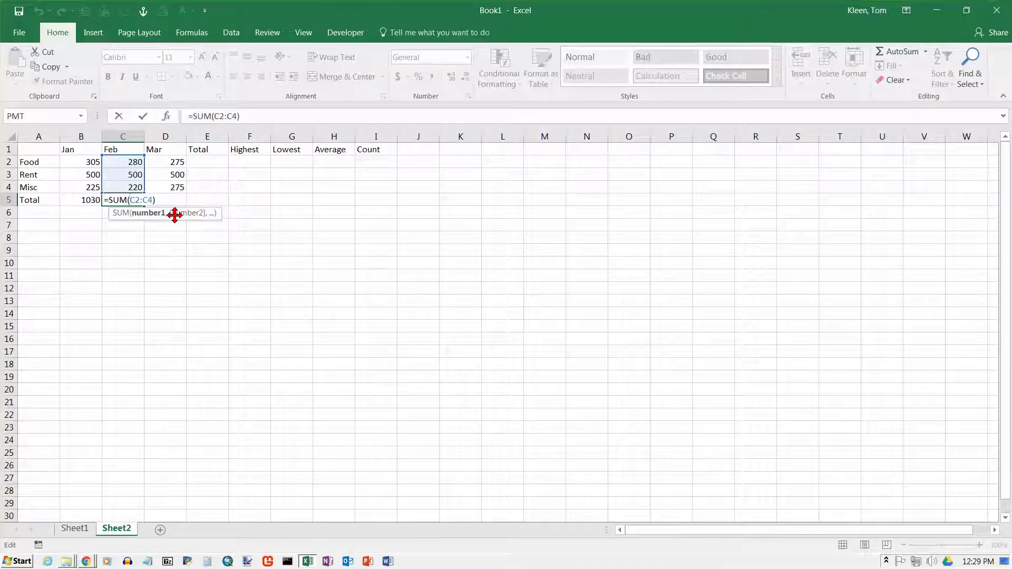
pyautogui.press('Escape')
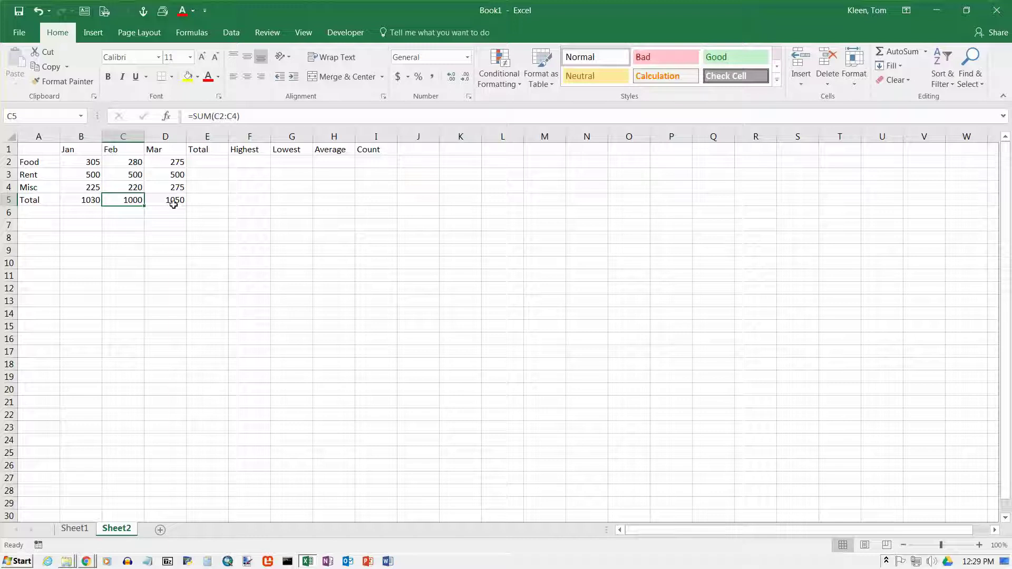
pyautogui.doubleClick(175, 202)
pyautogui.press('Escape')
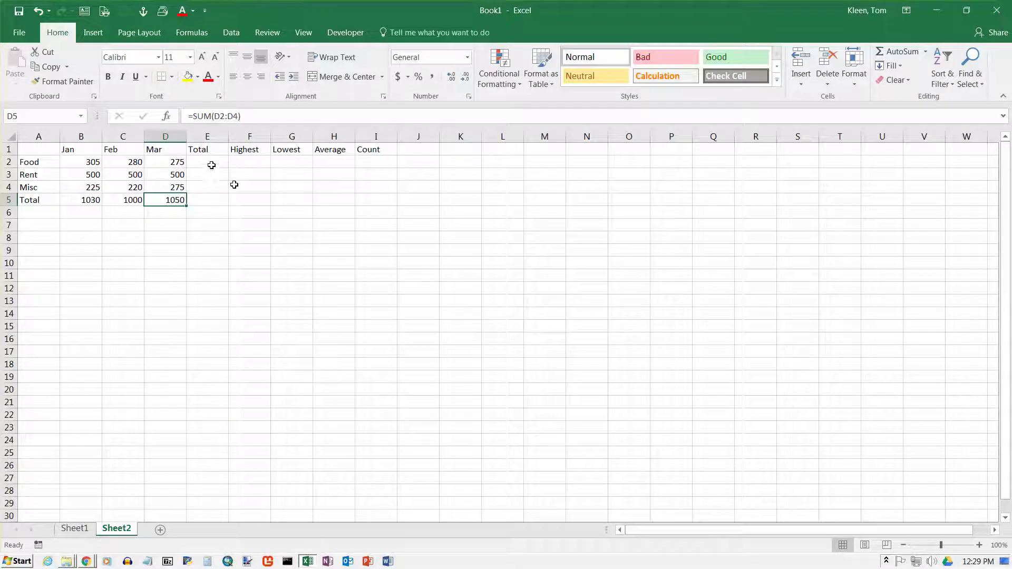
# AutoSum E2:E5 for row totals 860, 1500, 720 and 3080, checking E2's =SUM(B2:D2).
pyautogui.moveTo(209, 161); pyautogui.dragTo(209, 200)
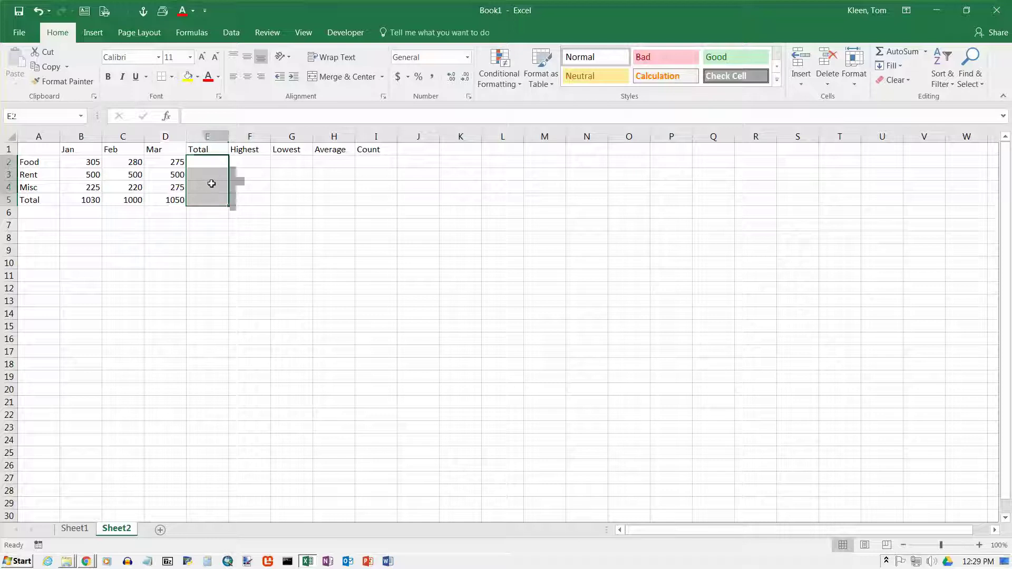
pyautogui.click(910, 53)
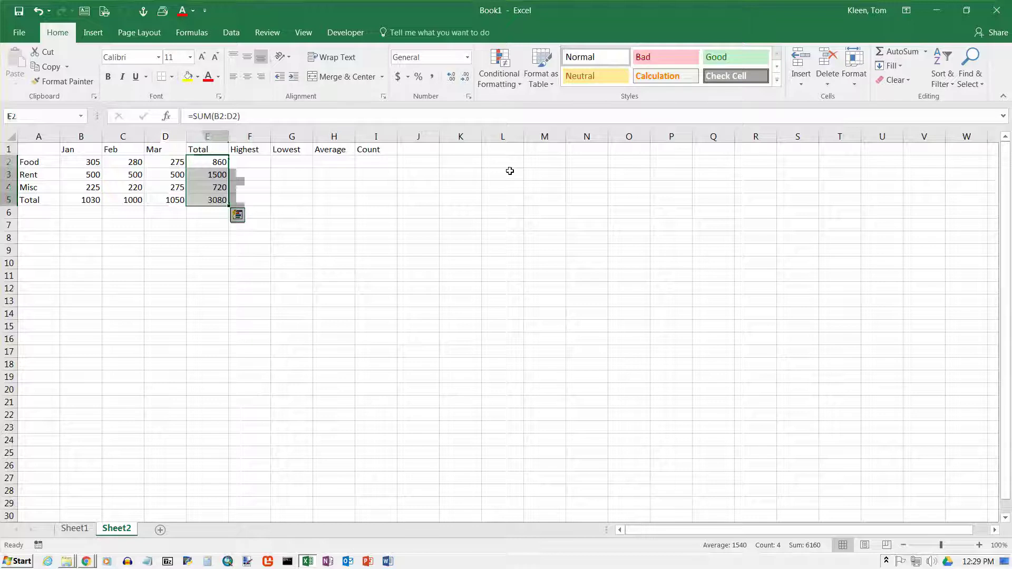
pyautogui.click(197, 161)
pyautogui.doubleClick(197, 160)
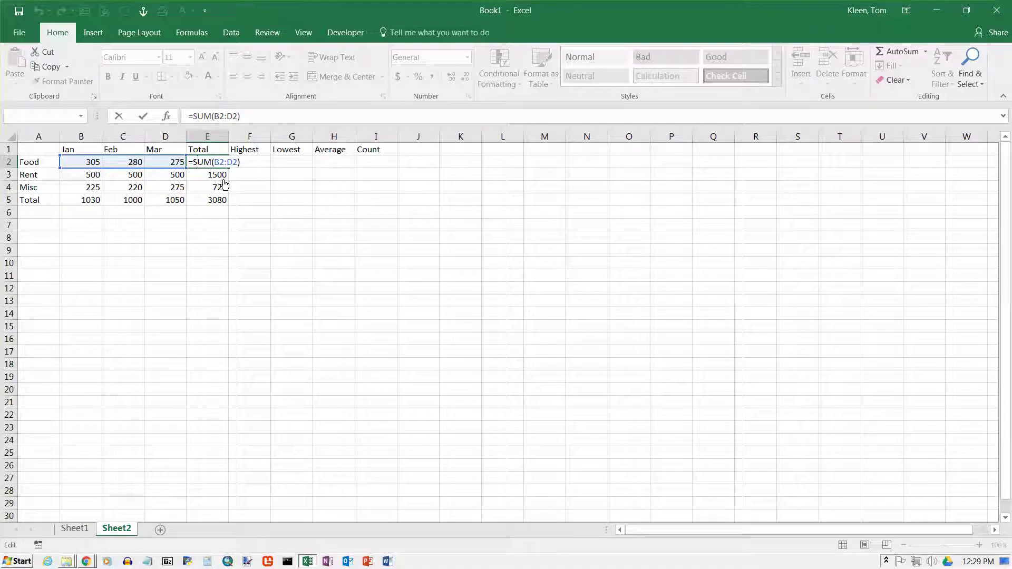
pyautogui.press('F1')
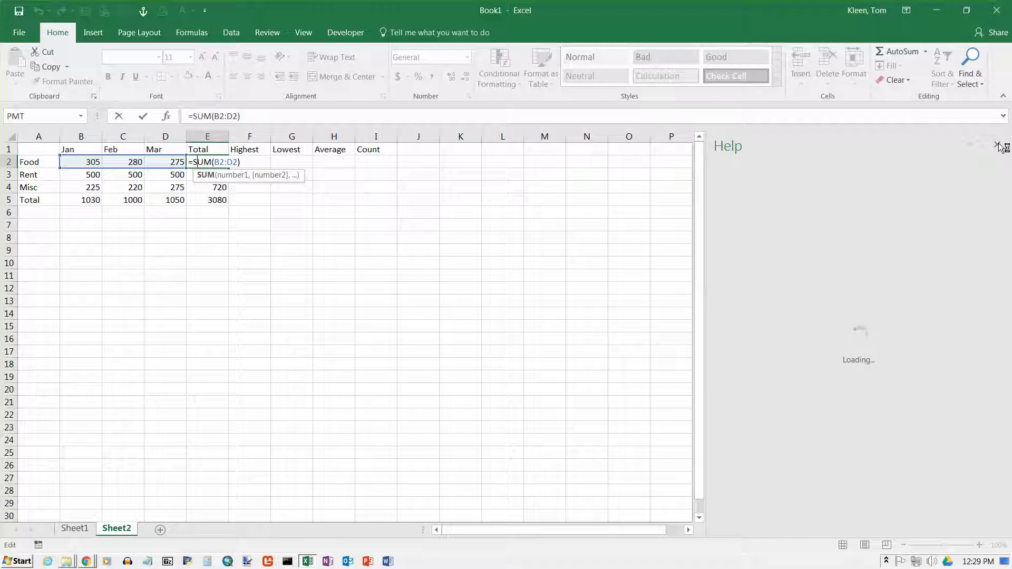
pyautogui.click(998, 146)
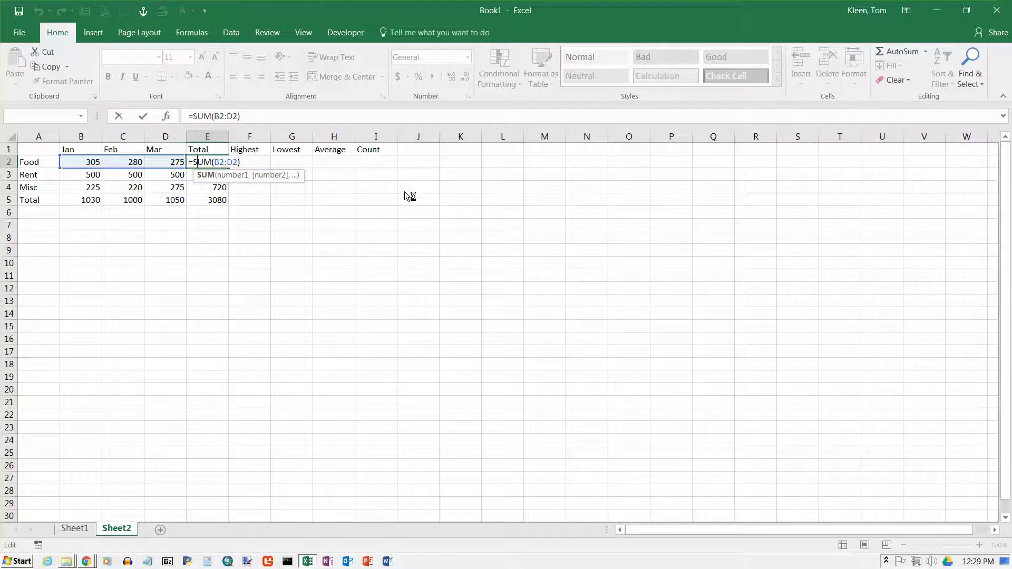
pyautogui.hotkey('ctrl', 'Return')
pyautogui.hotkey('ctrl', 'Return')
pyautogui.click(220, 174)
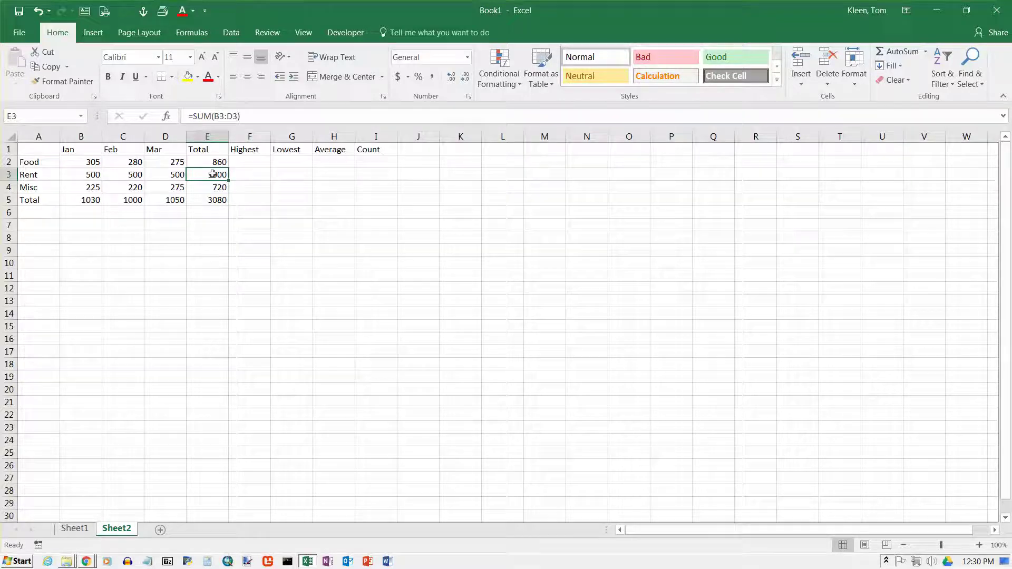
pyautogui.doubleClick(212, 187)
pyautogui.press('Escape')
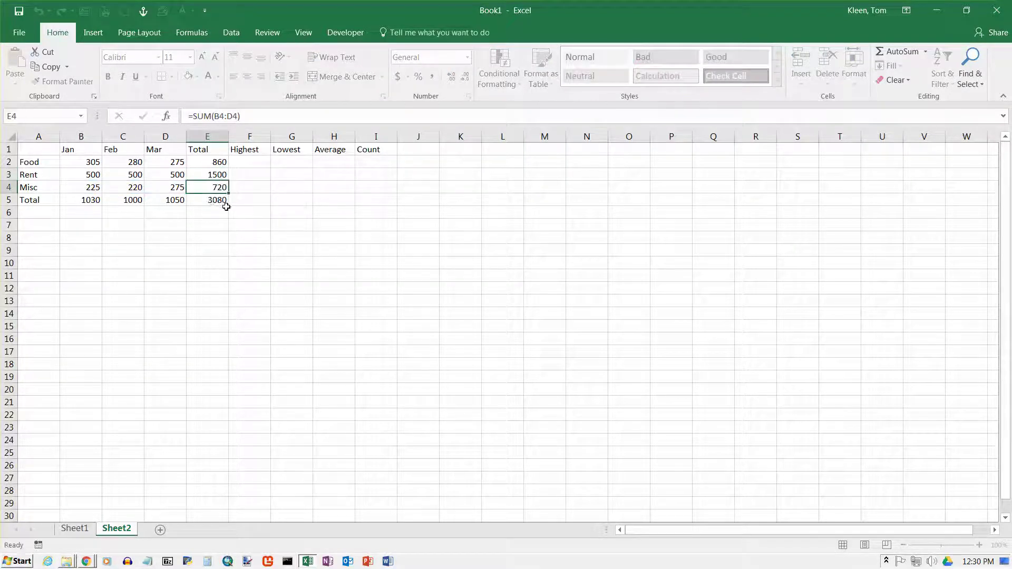
pyautogui.click(212, 201)
pyautogui.doubleClick(212, 200)
pyautogui.press('Escape')
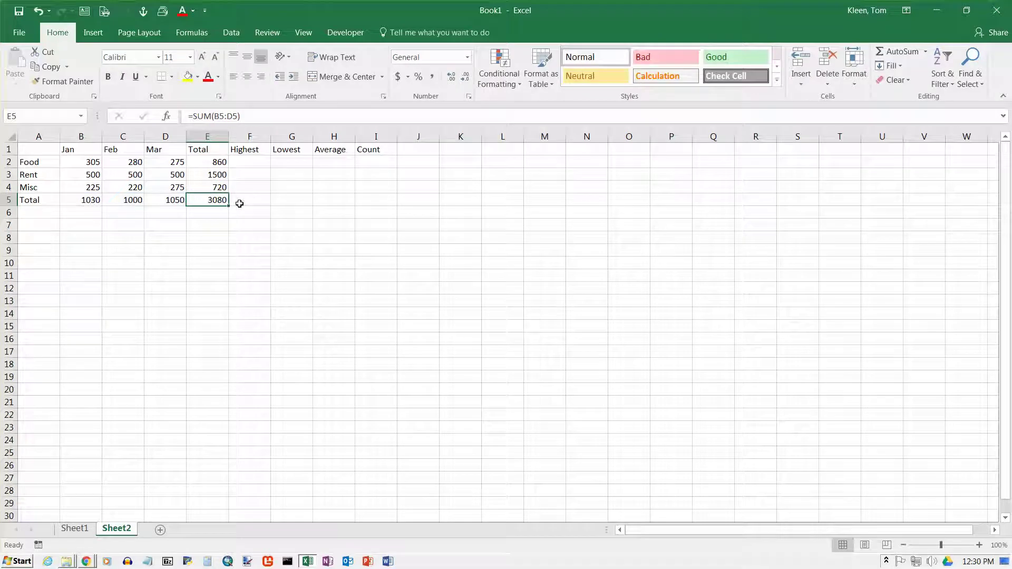
pyautogui.click(258, 163)
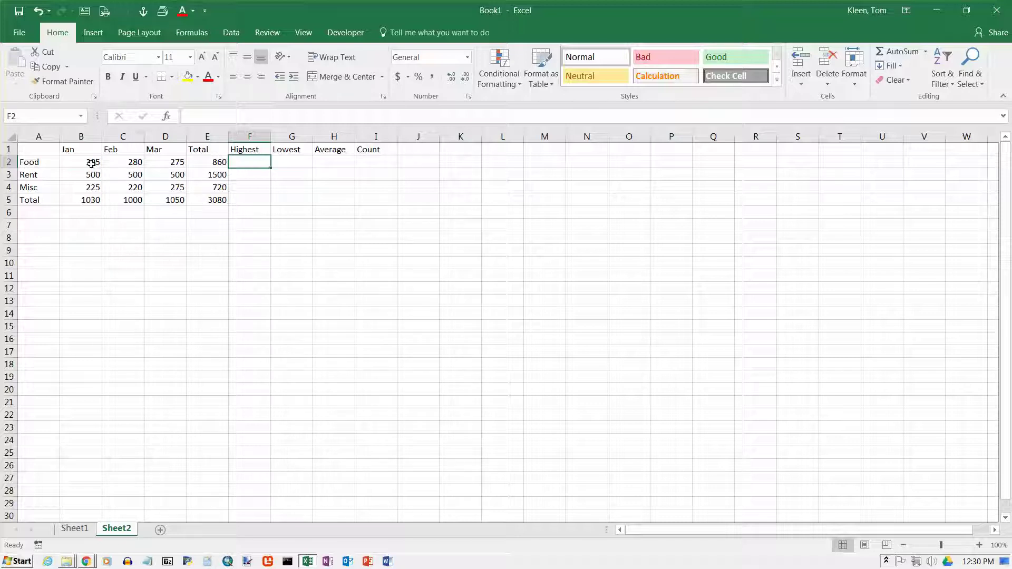
# Insert a MAX formula over B2:D2 in F2, giving Food's highest value 305.
pyautogui.moveTo(92, 164); pyautogui.dragTo(170, 161)
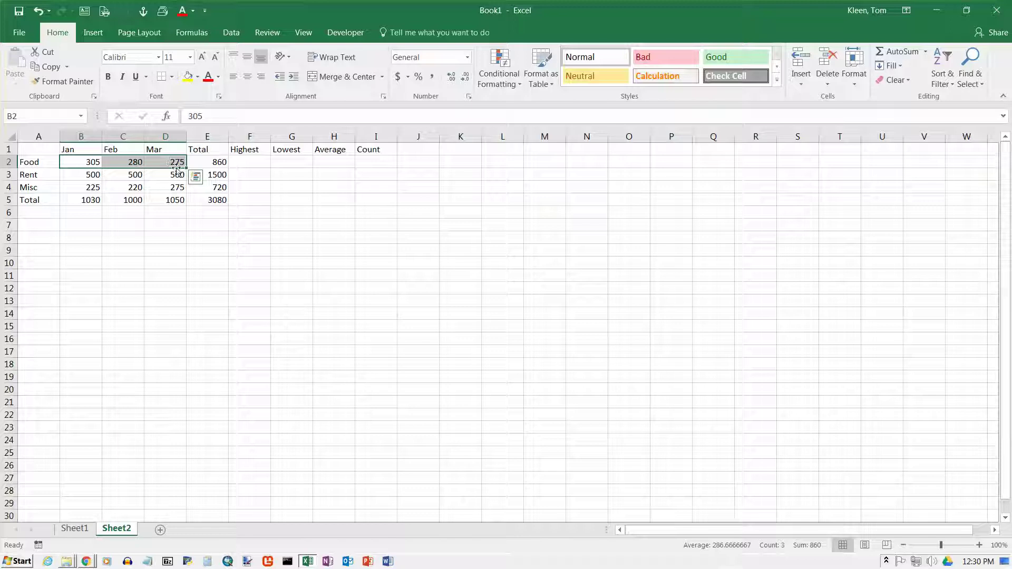
pyautogui.click(258, 163)
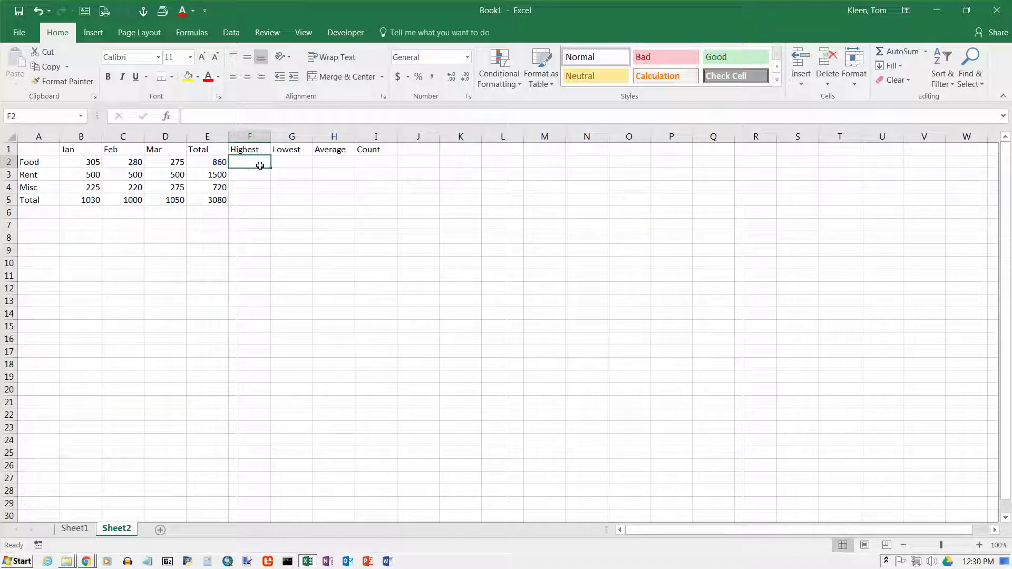
pyautogui.click(926, 53)
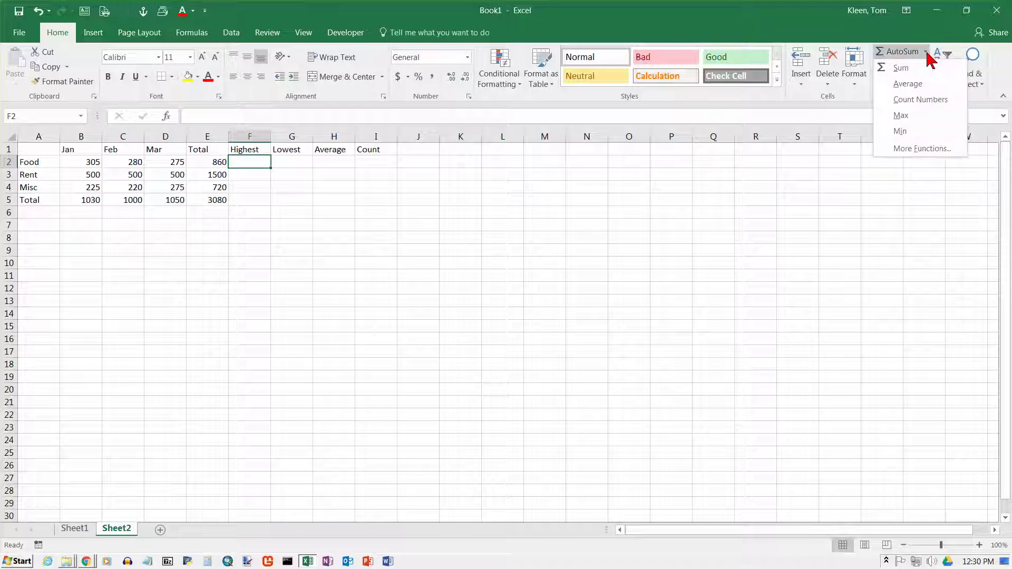
pyautogui.click(905, 114)
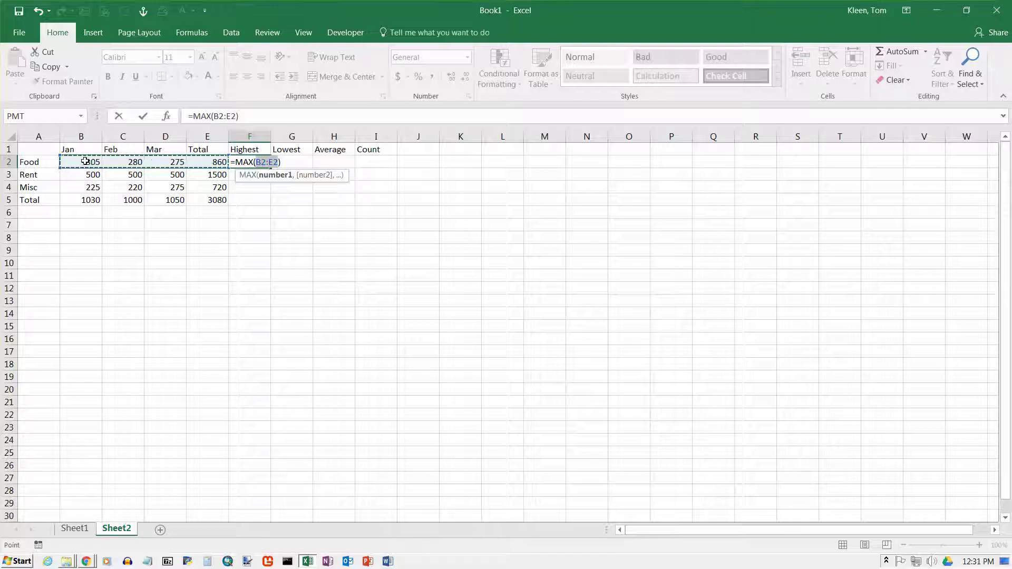
pyautogui.moveTo(93, 163); pyautogui.dragTo(158, 160)
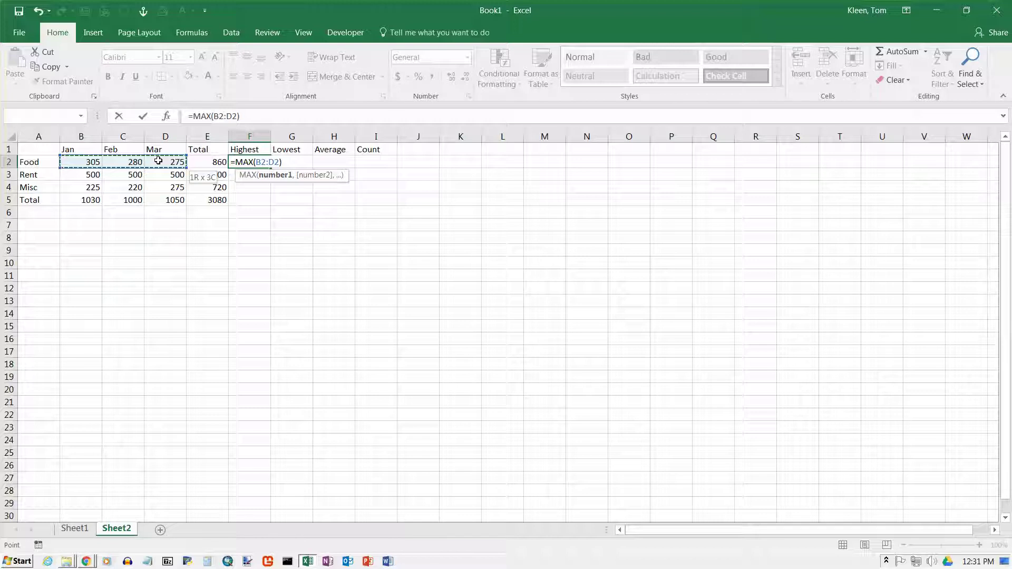
pyautogui.moveTo(158, 161); pyautogui.dragTo(159, 160)
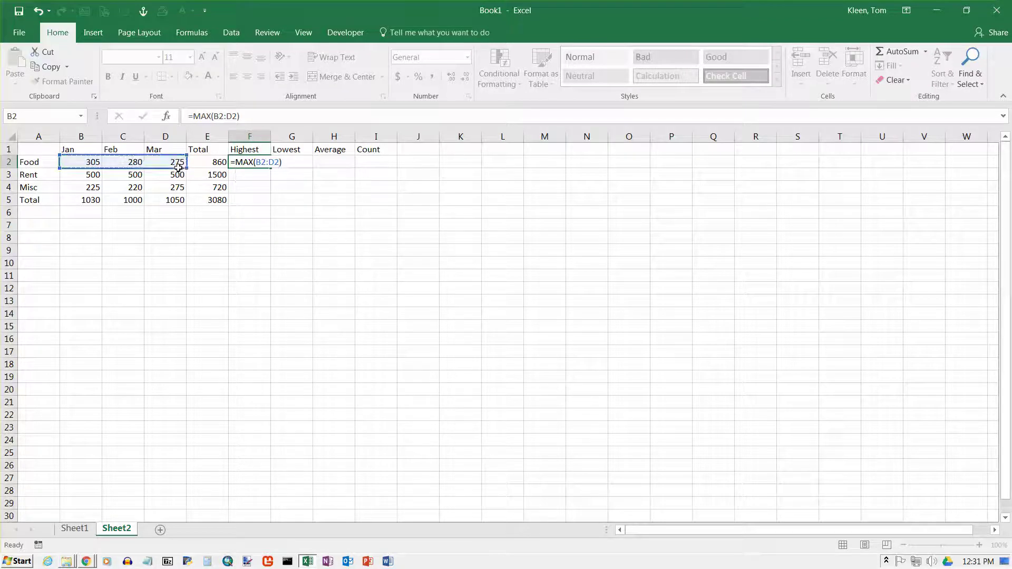
pyautogui.press('Return')
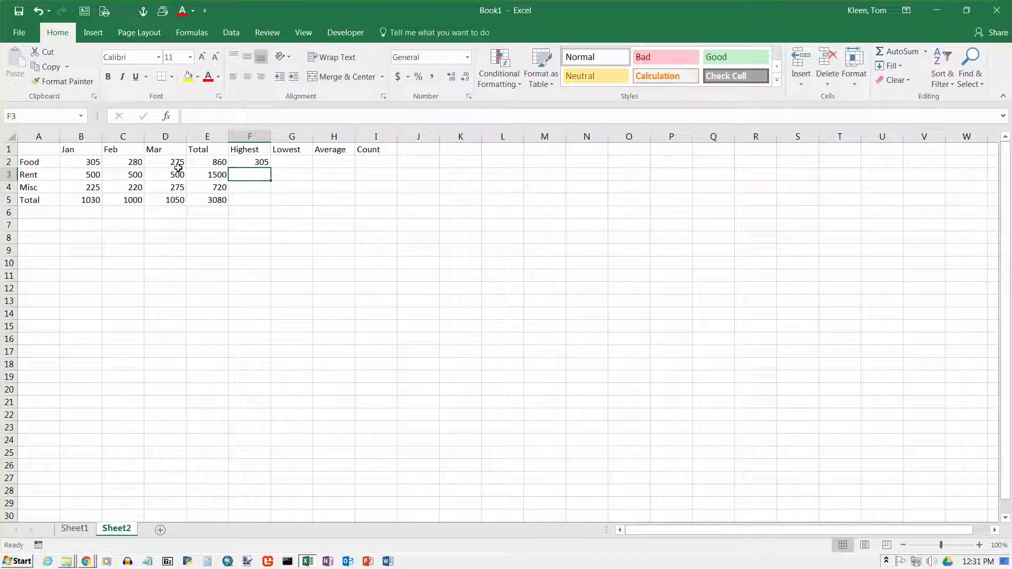
pyautogui.click(262, 164)
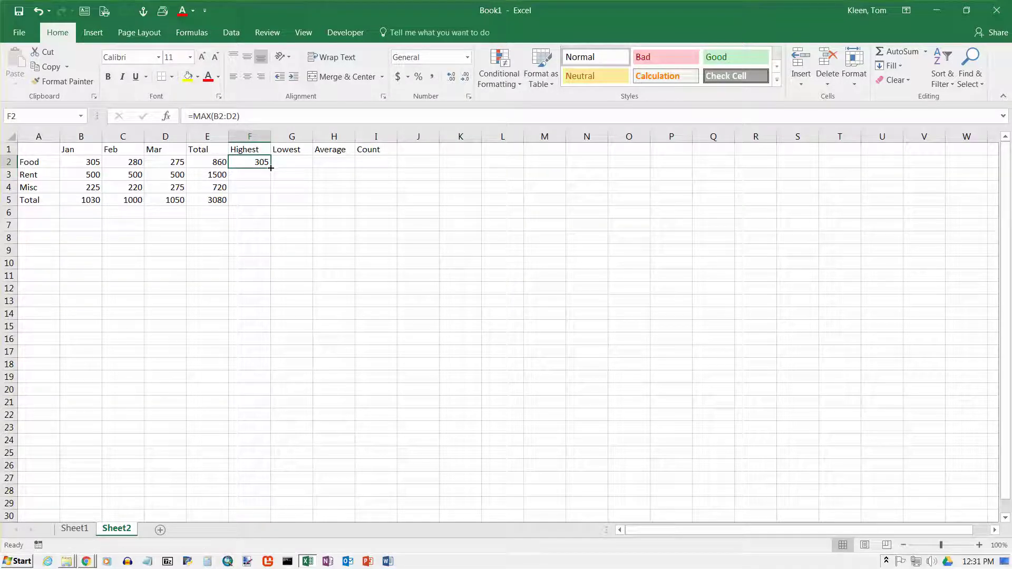
# Fill the MAX formula down to F5 (500, 275, 1050) and check F4's range.
pyautogui.moveTo(271, 167); pyautogui.dragTo(269, 205)
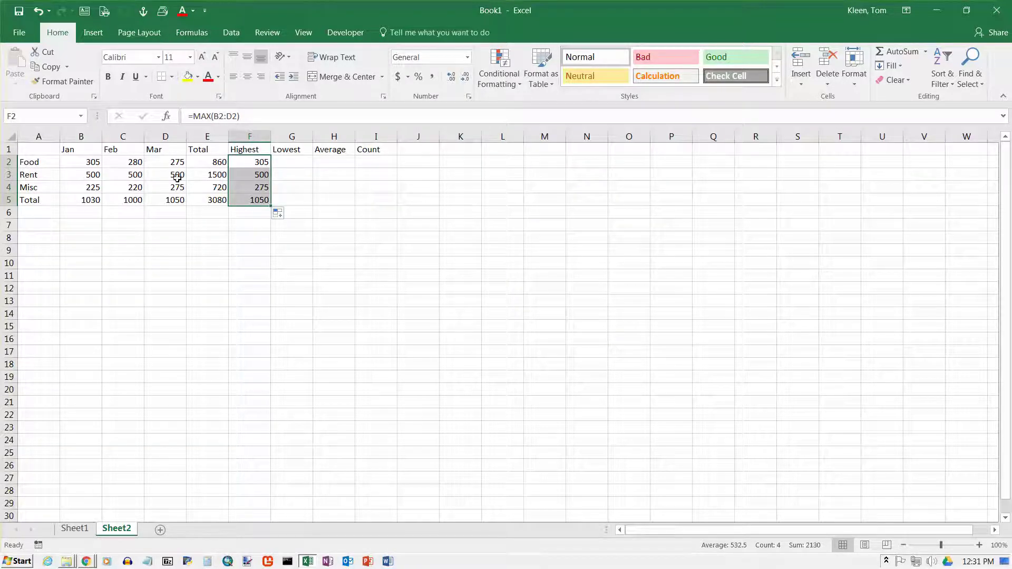
pyautogui.click(262, 190)
pyautogui.doubleClick(264, 189)
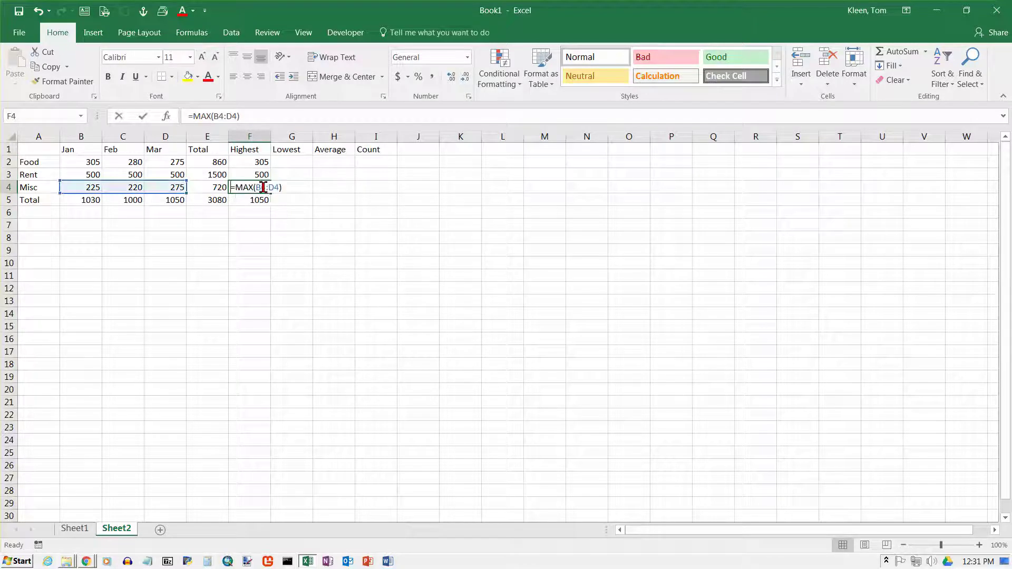
pyautogui.press('Escape')
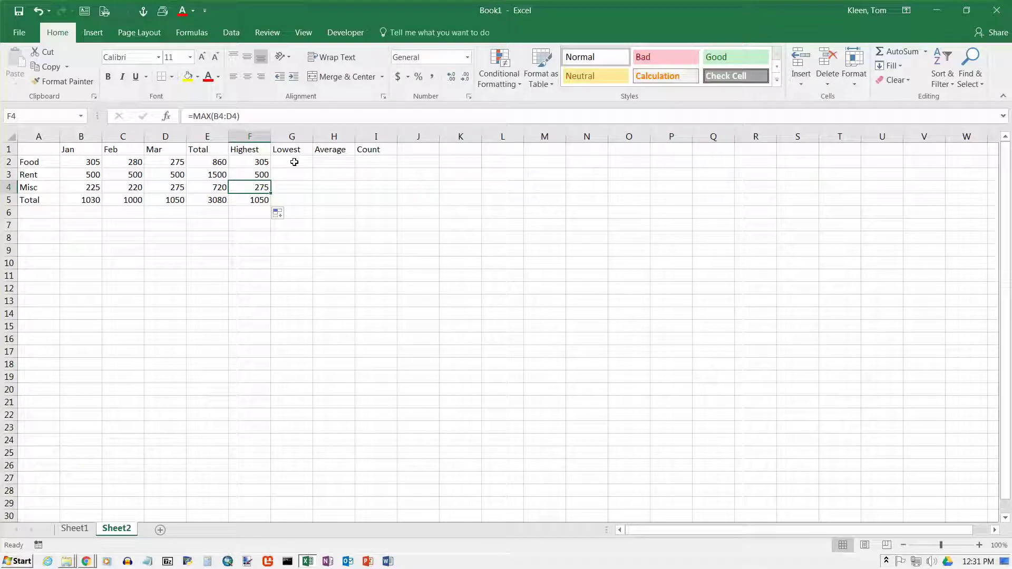
# Insert a MIN over B2:D2 in G2 and fill it to G5, showing 275, 500, 220, 1000.
pyautogui.click(294, 163)
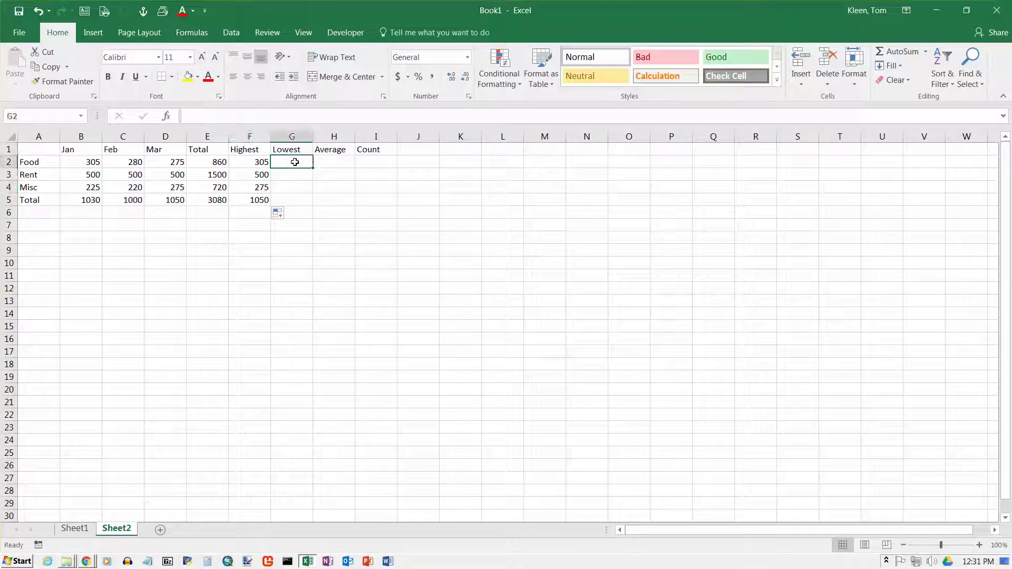
pyautogui.click(926, 51)
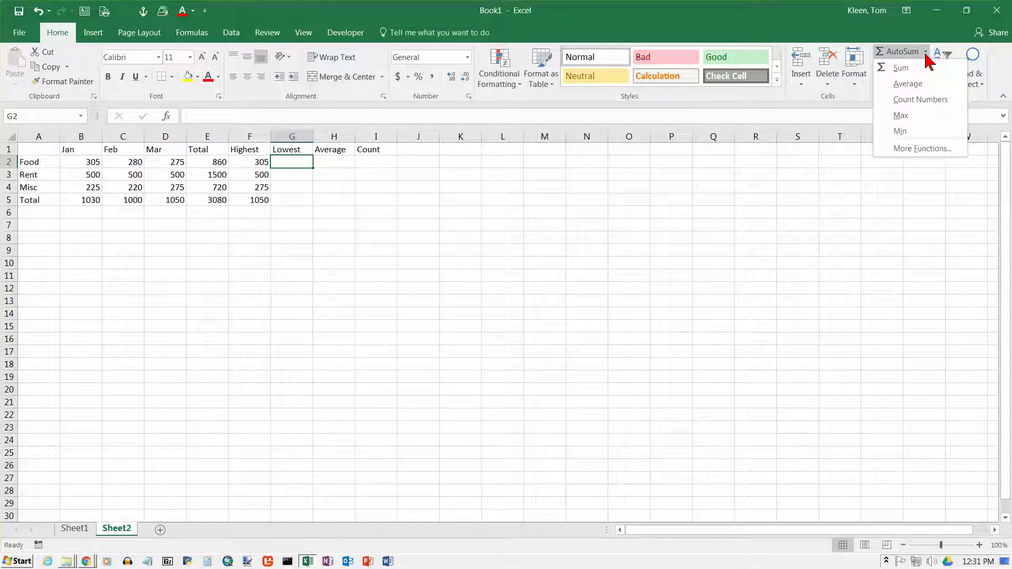
pyautogui.click(901, 131)
pyautogui.moveTo(93, 163); pyautogui.dragTo(176, 163)
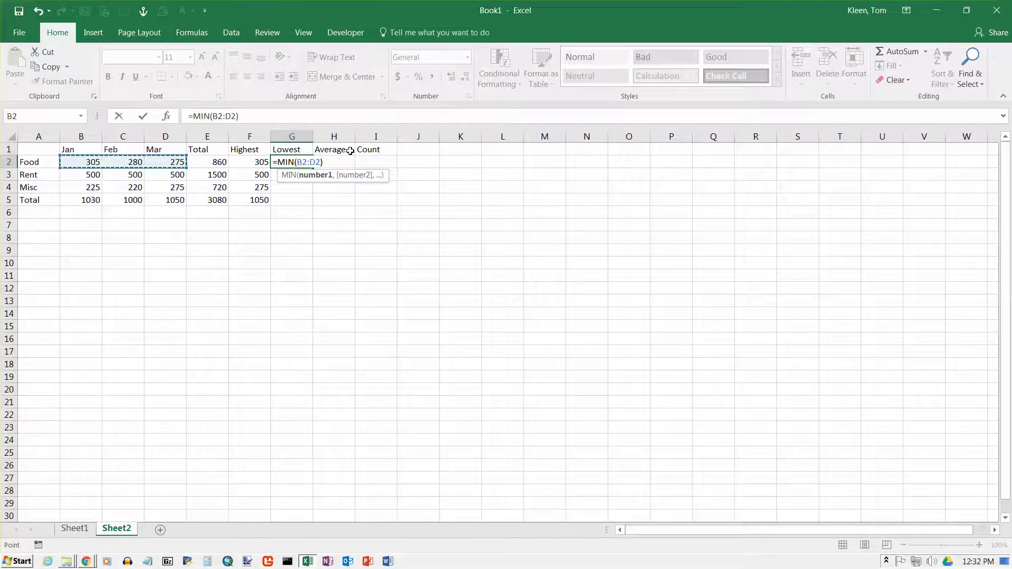
pyautogui.press('Return')
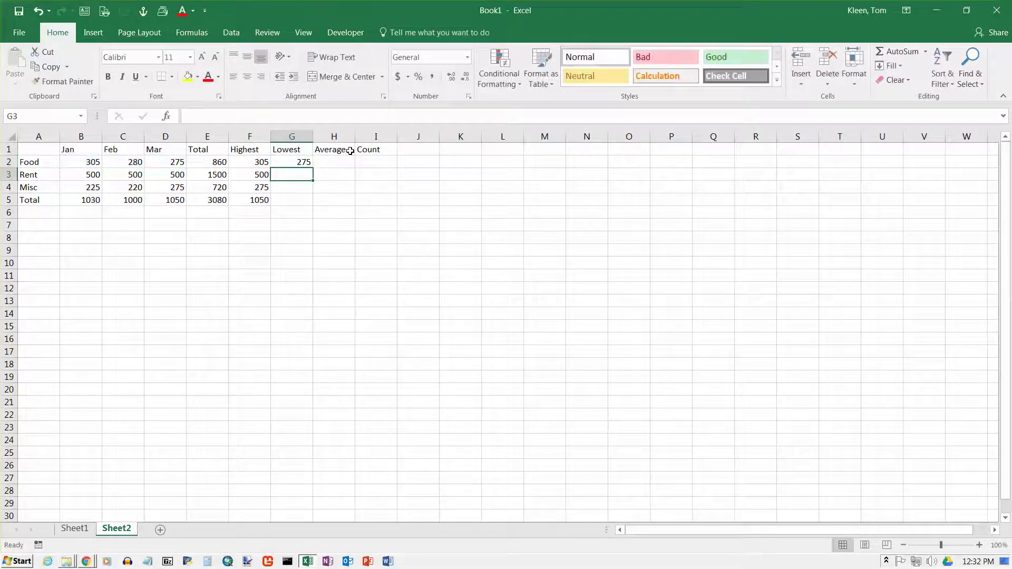
pyautogui.click(310, 162)
pyautogui.moveTo(312, 168); pyautogui.dragTo(313, 206)
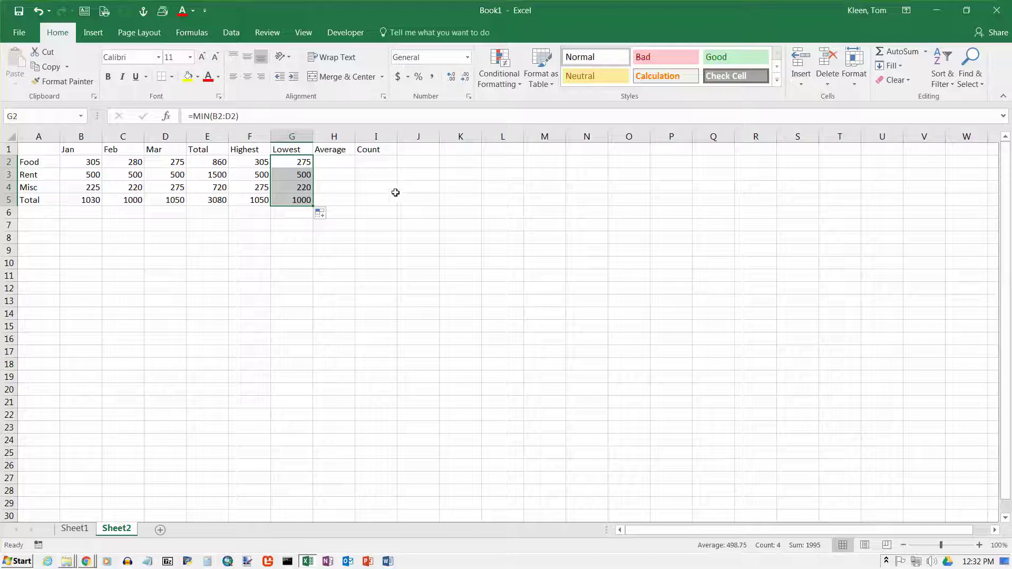
pyautogui.click(345, 163)
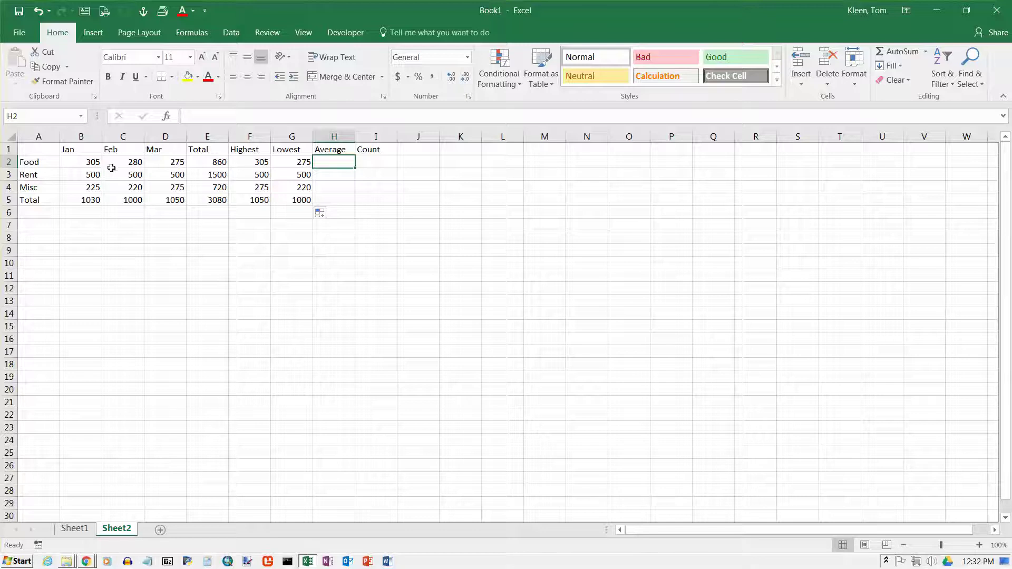
# Insert an AVERAGE over B2:D2 in H2 and fill it to H5 (286.6667, 500, 240, 1026.667).
pyautogui.click(926, 51)
pyautogui.click(918, 83)
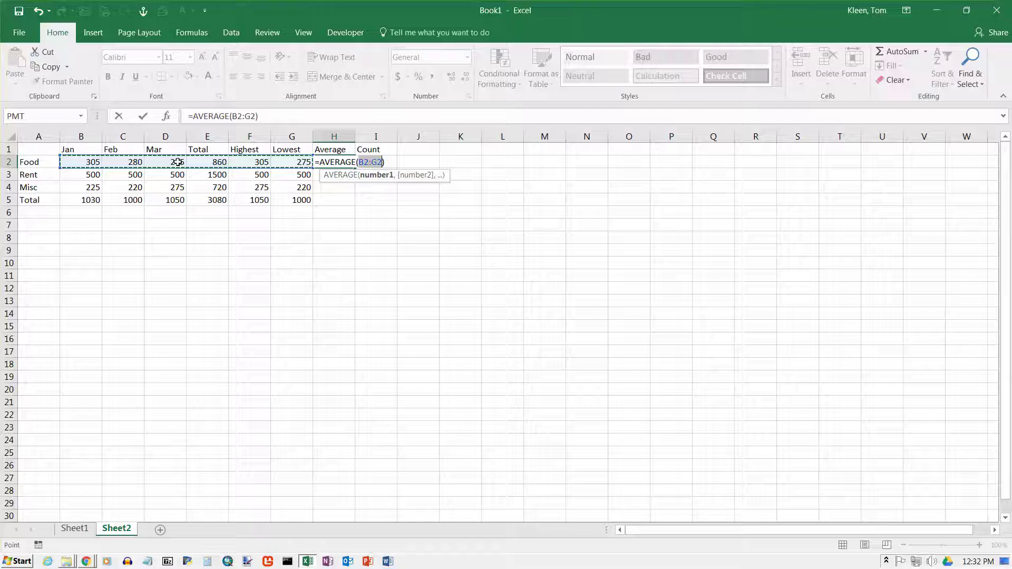
pyautogui.moveTo(177, 162); pyautogui.dragTo(79, 162)
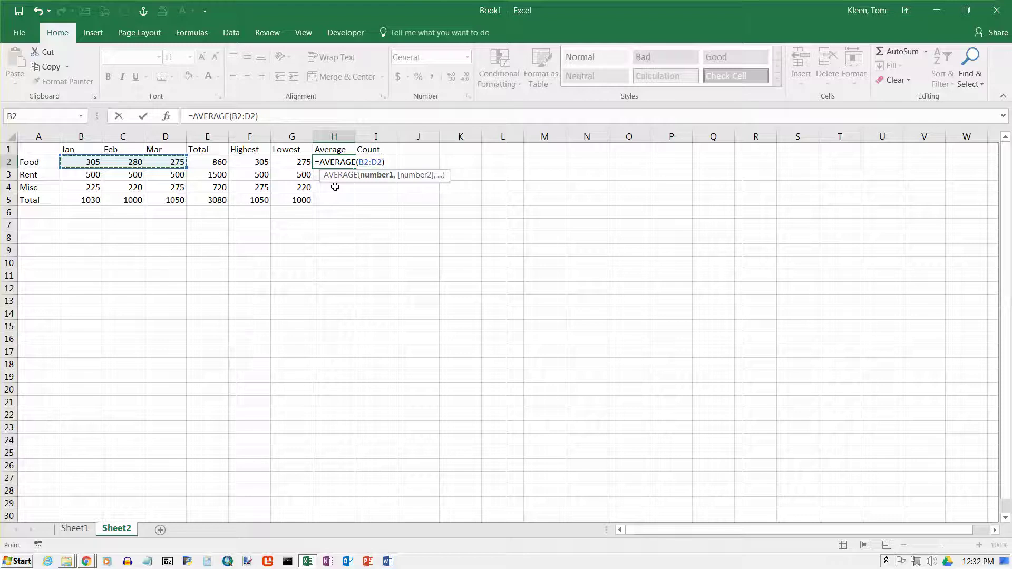
pyautogui.press('Return')
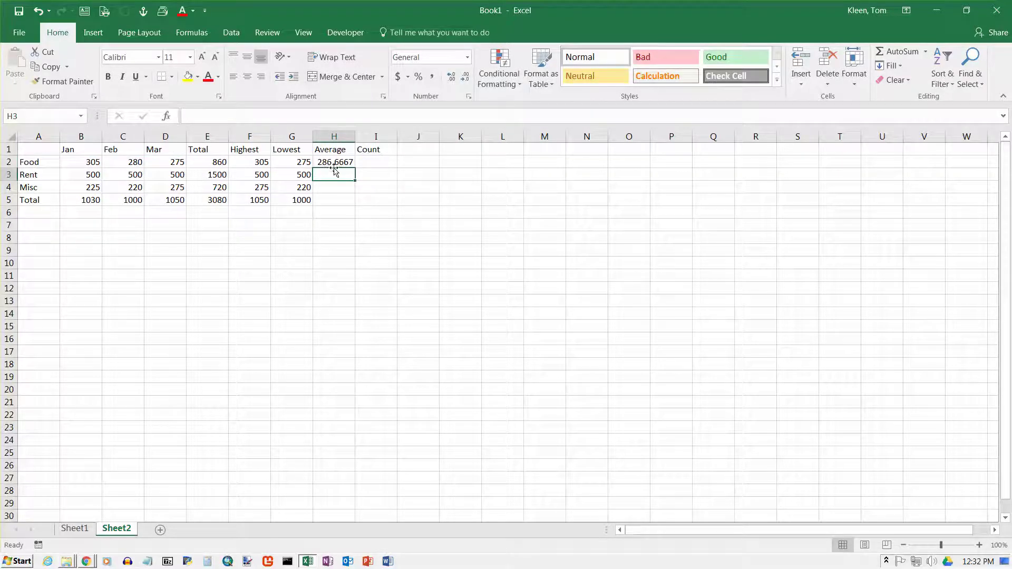
pyautogui.click(343, 164)
pyautogui.moveTo(355, 168); pyautogui.dragTo(352, 206)
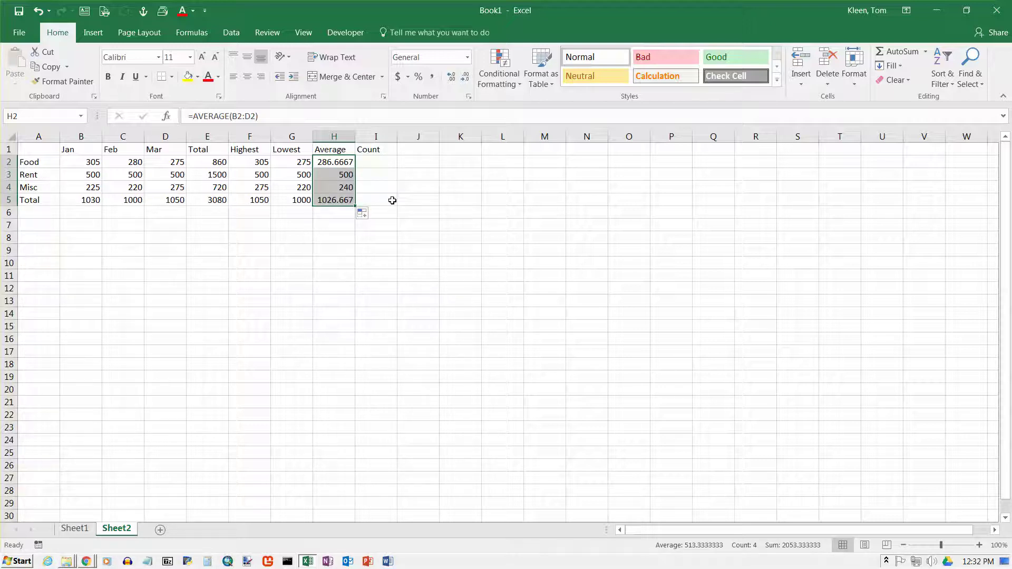
pyautogui.click(371, 161)
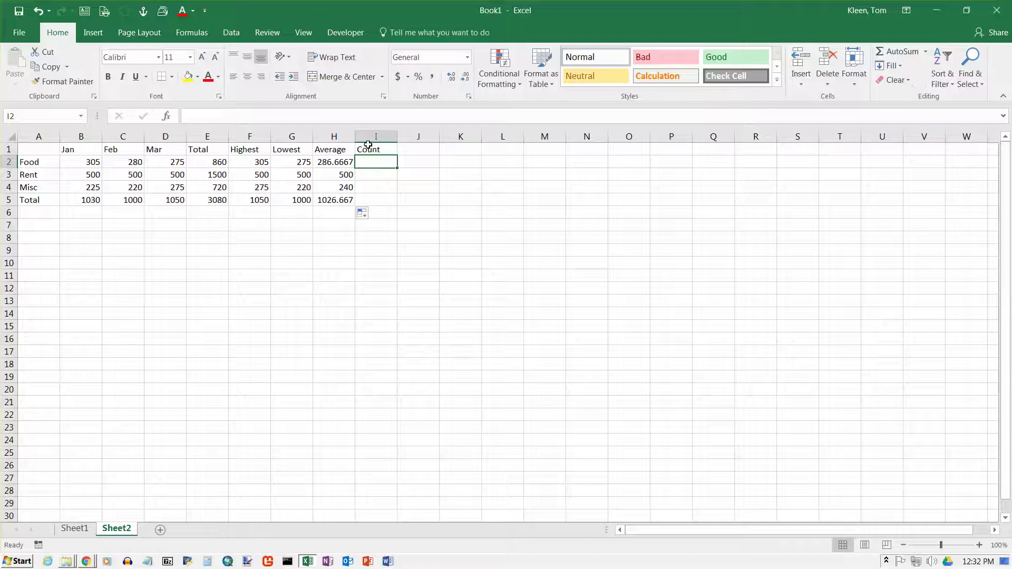
# Insert a COUNT over B2:D2 in I2 and fill it down to I5, showing 3 per row.
pyautogui.click(927, 52)
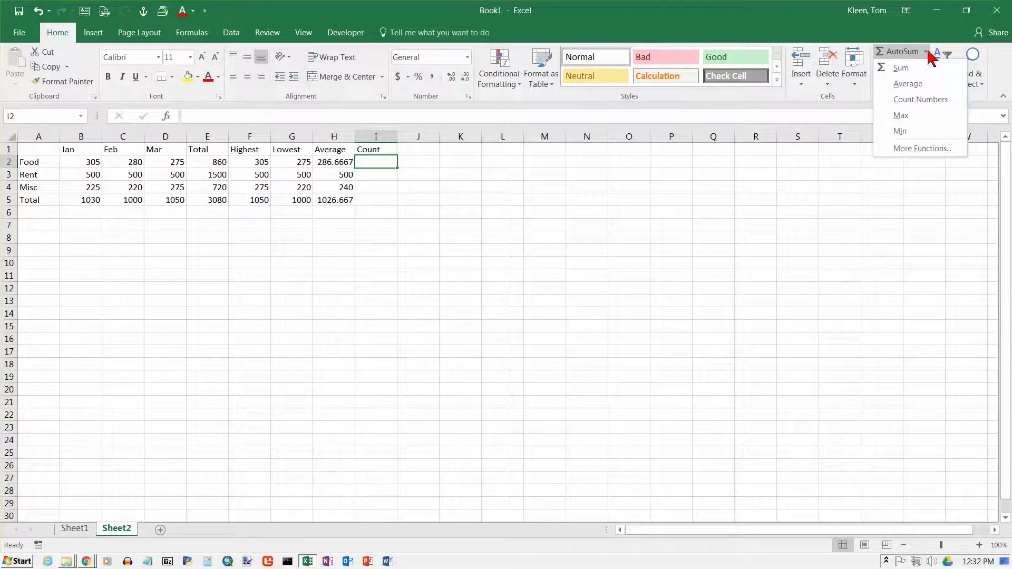
pyautogui.click(921, 100)
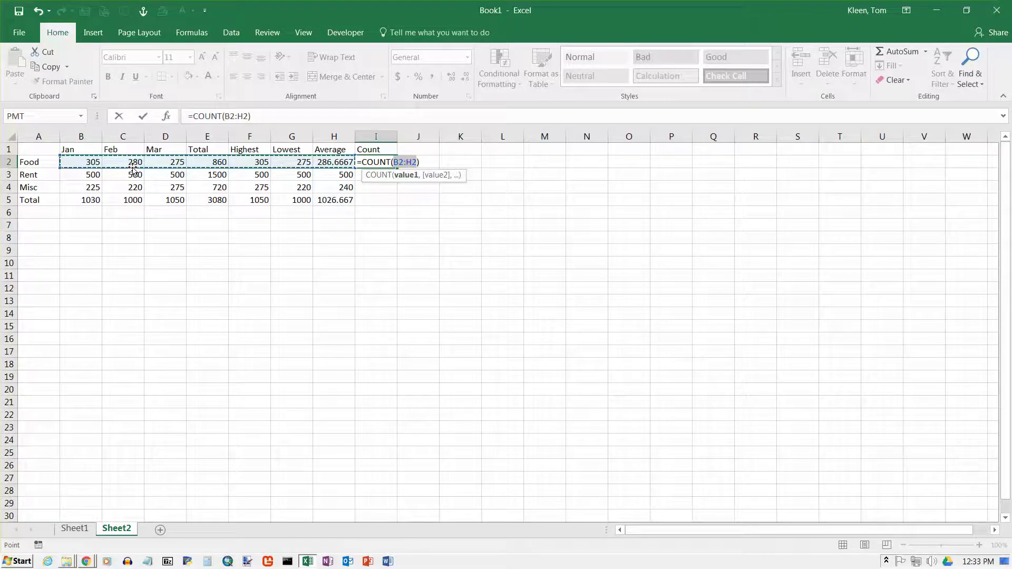
pyautogui.moveTo(133, 169); pyautogui.dragTo(176, 163)
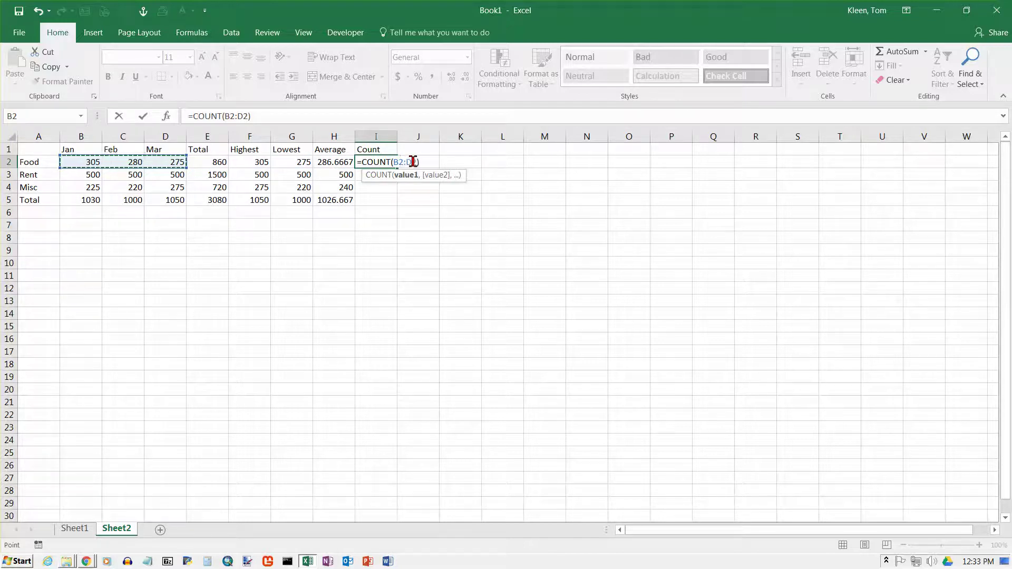
pyautogui.press('Return')
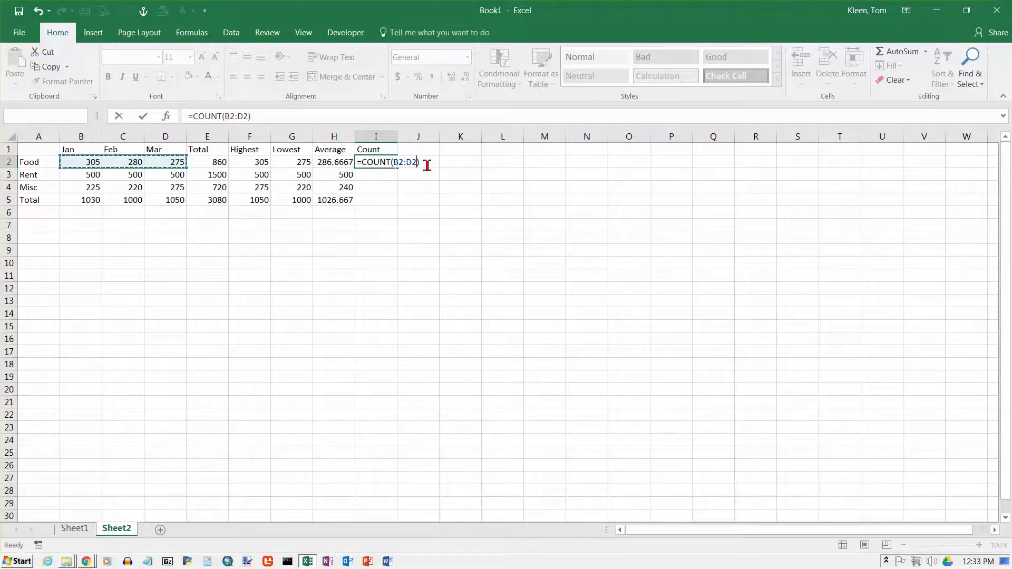
pyautogui.click(389, 163)
pyautogui.moveTo(397, 169); pyautogui.dragTo(397, 204)
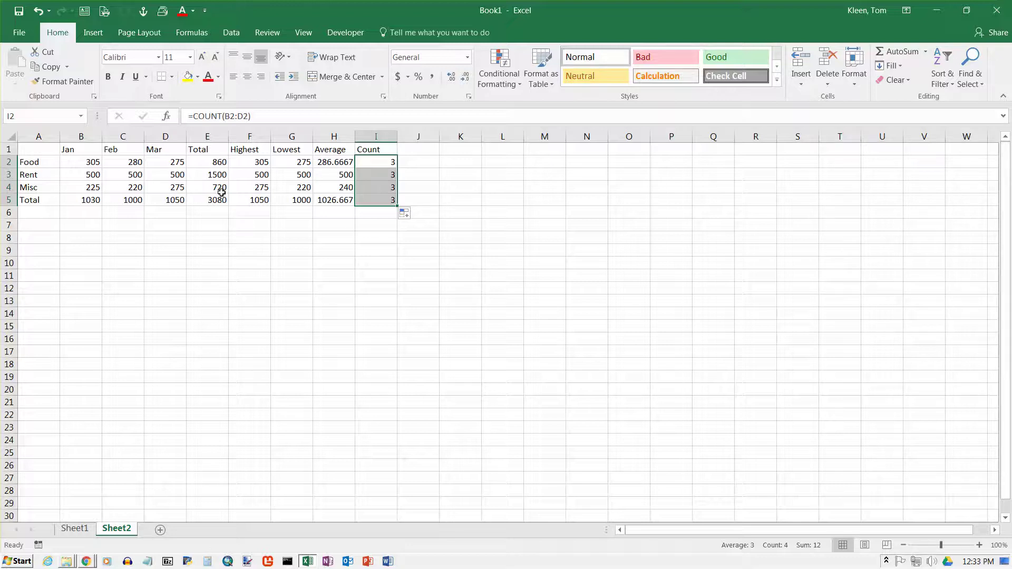
pyautogui.click(136, 175)
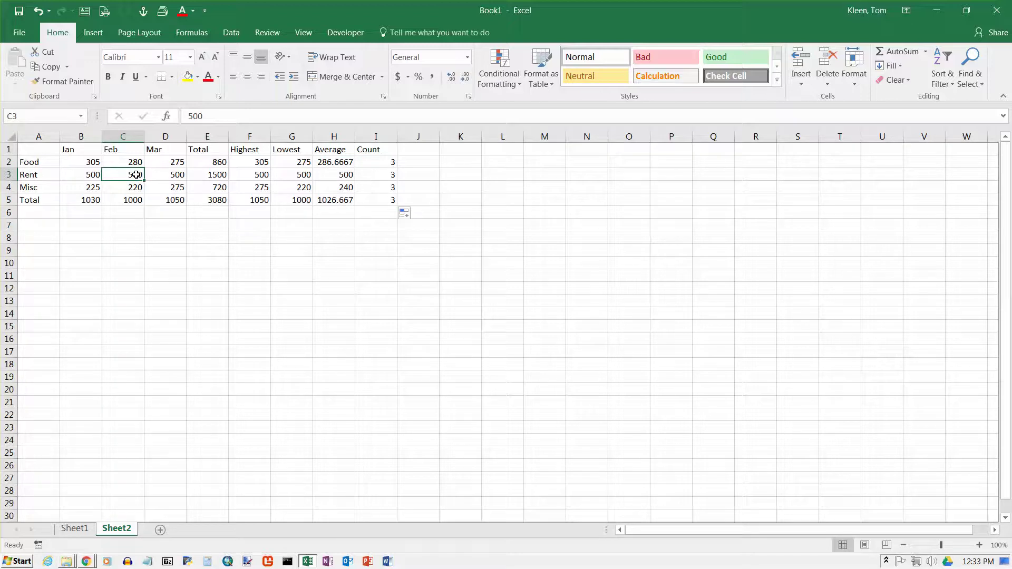
pyautogui.press('Delete')
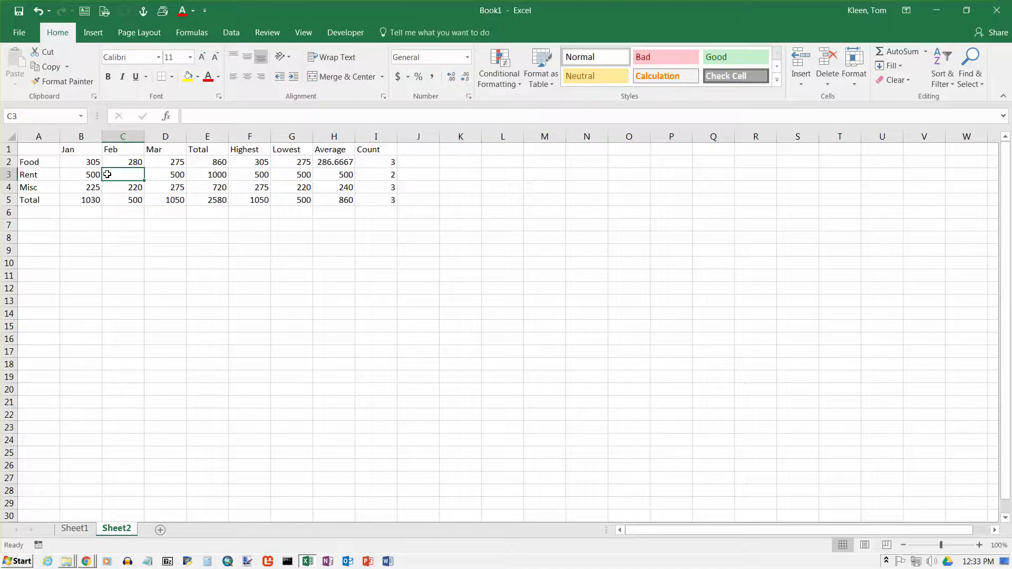
pyautogui.hotkey('ctrl', 'z')
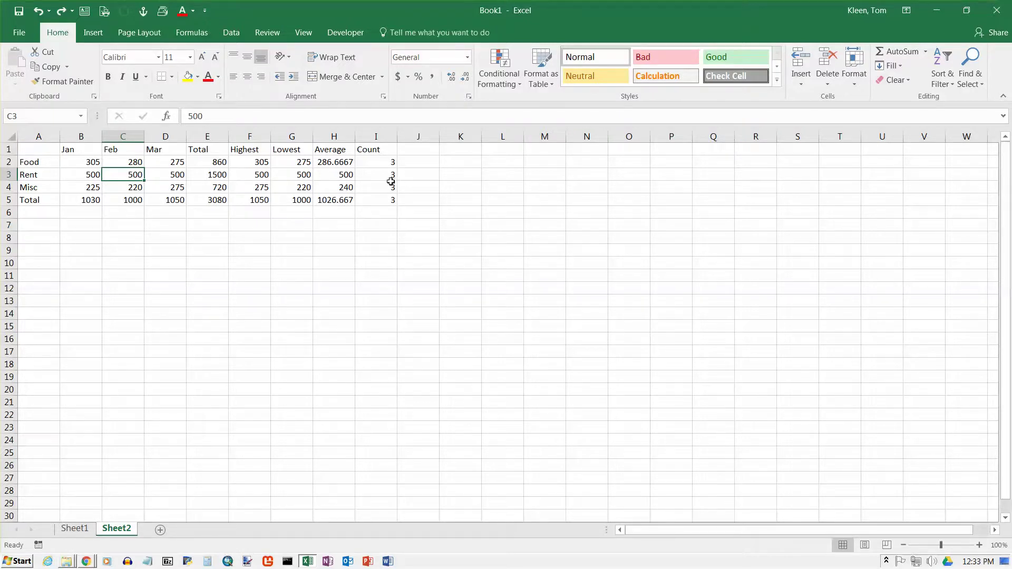
pyautogui.click(926, 51)
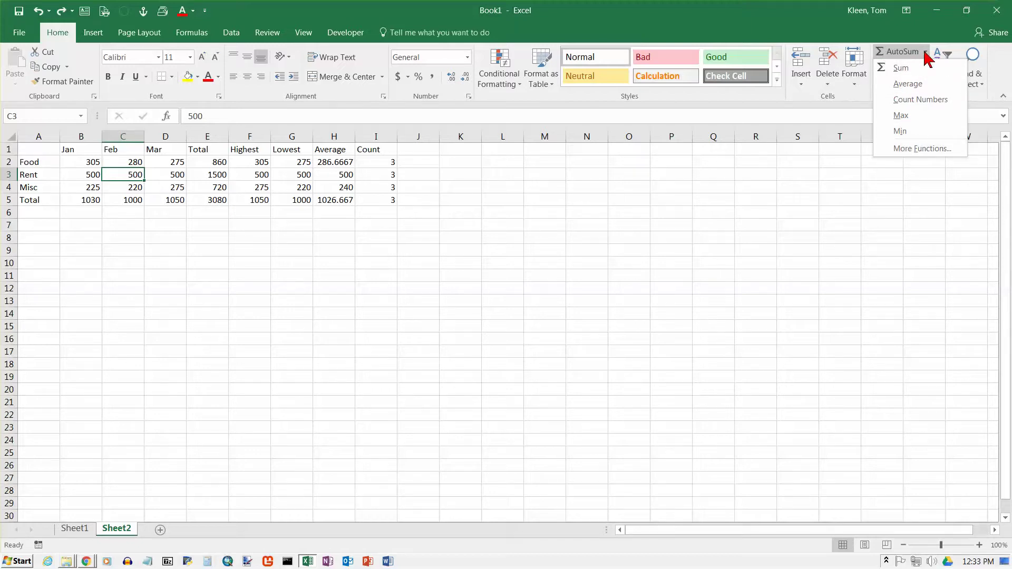
pyautogui.click(925, 51)
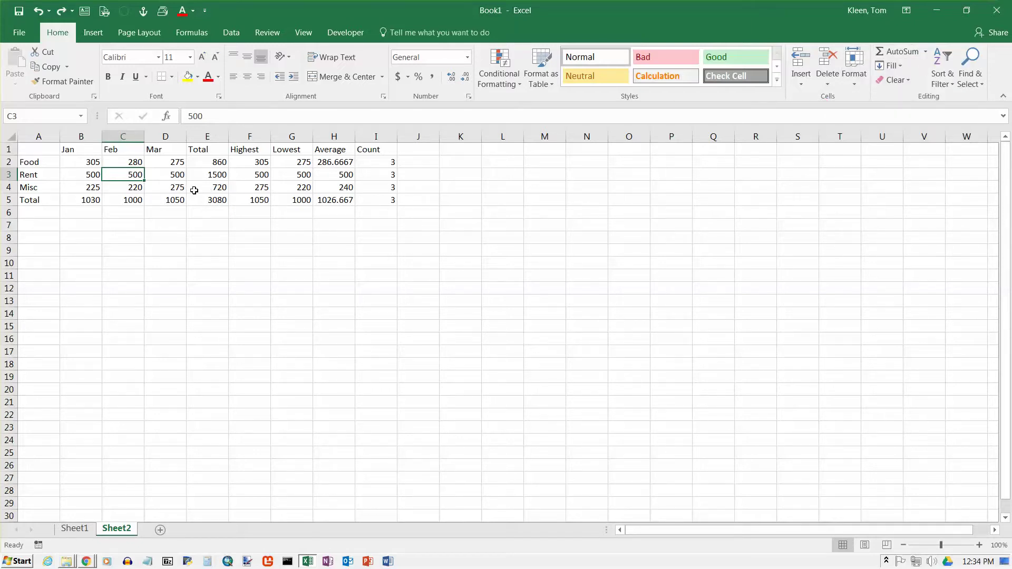